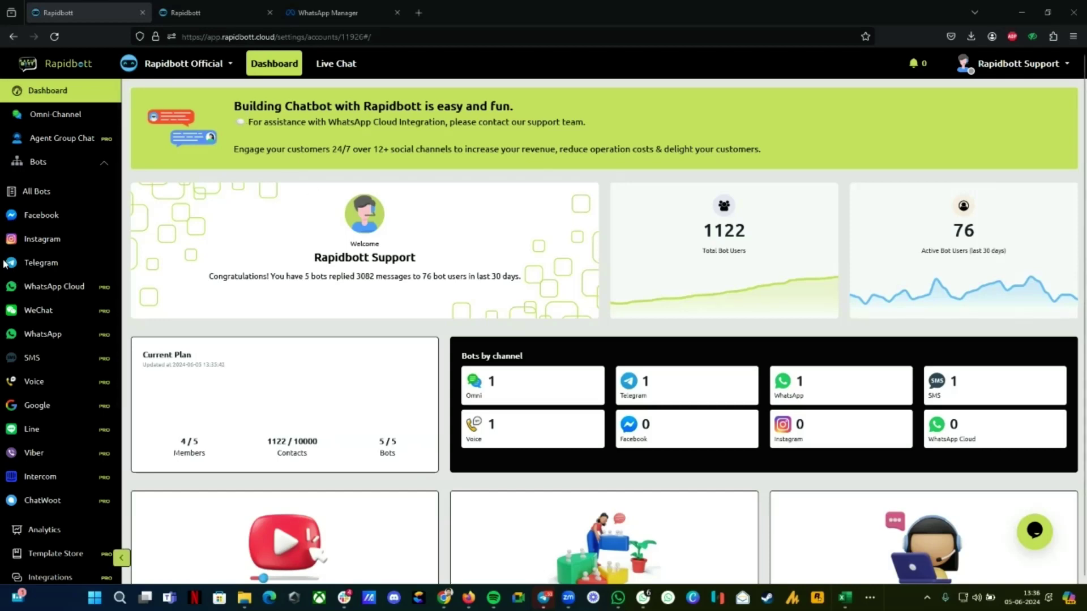
- Compare the WhatsApp Cloud and WhatsApp bot listings of the workspace, ending on the WhatsApp Cloud numbers
left_click(232, 281)
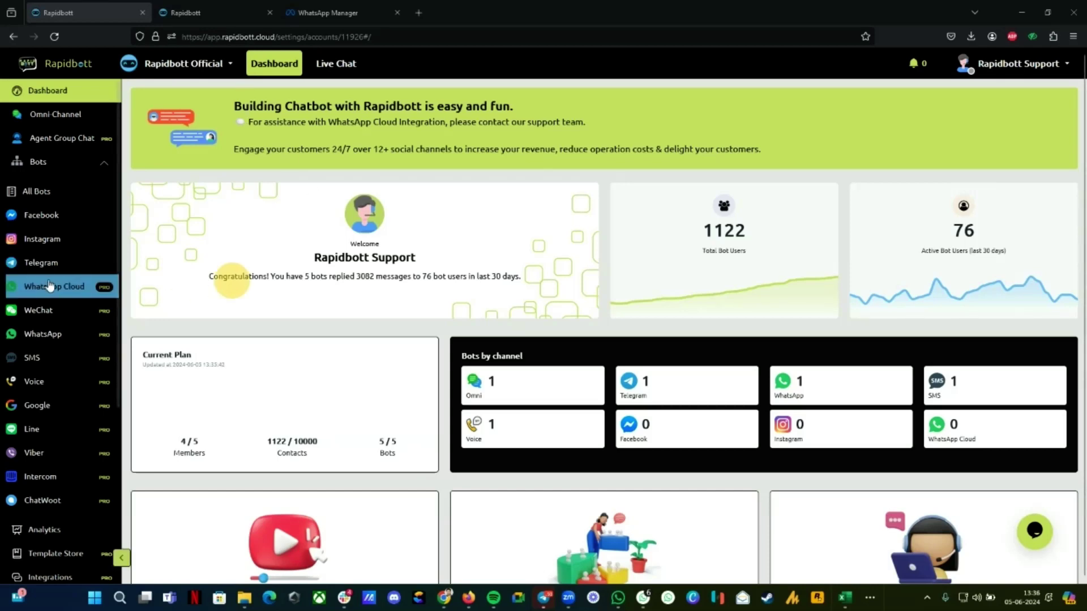
left_click(50, 286)
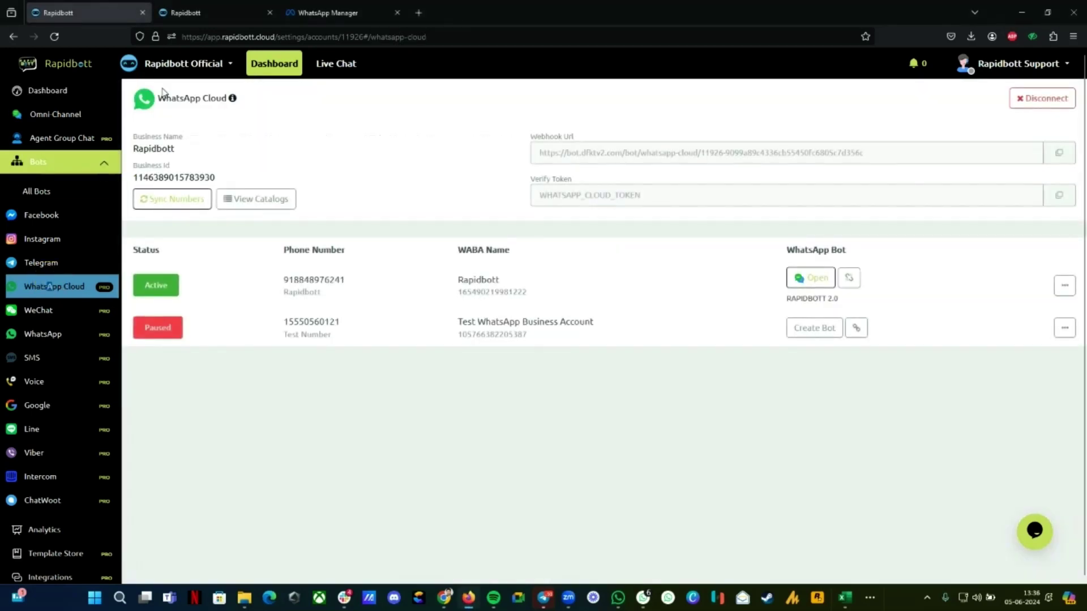
left_click(50, 334)
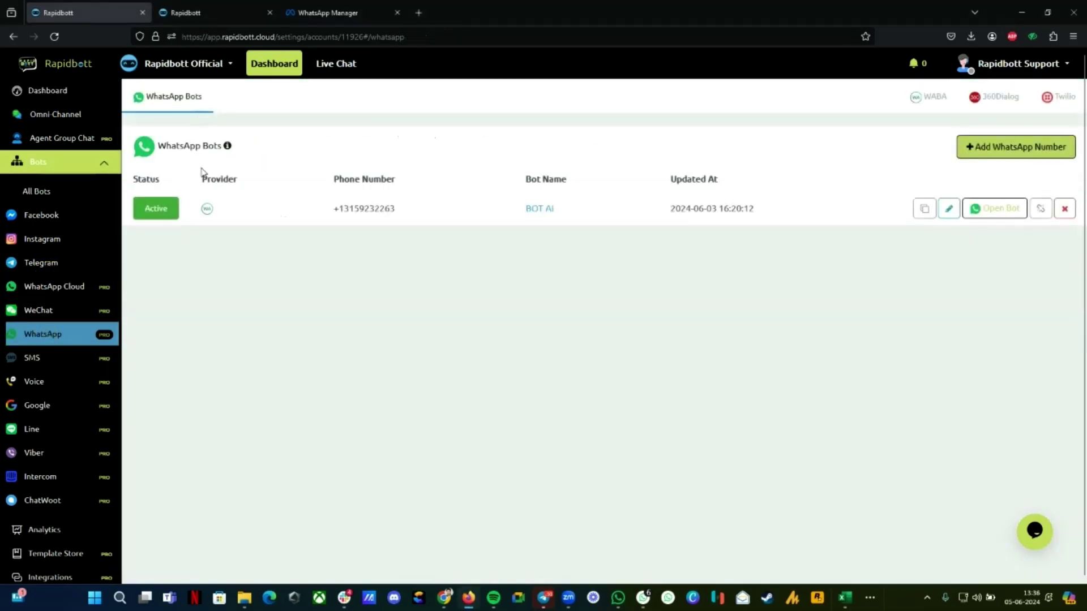
left_click(65, 287)
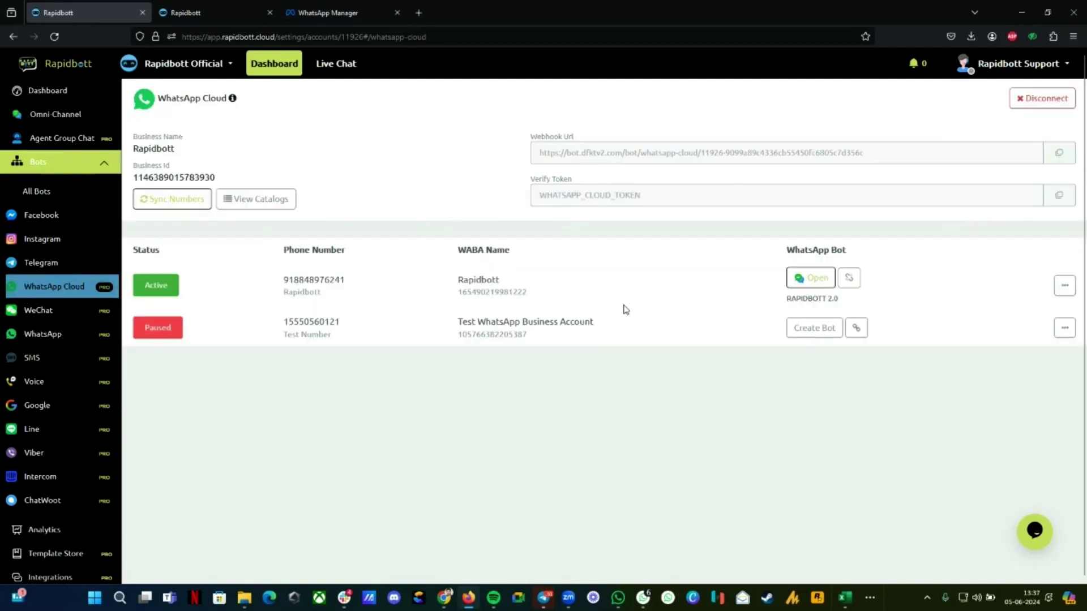
scroll(34, 447, "down", 5)
left_click(210, 8)
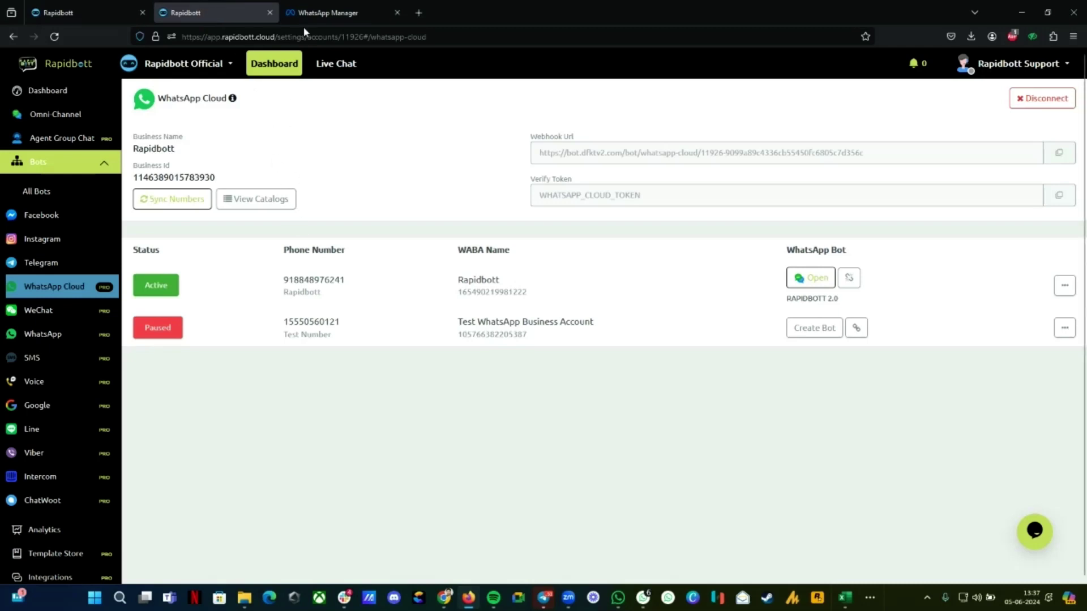
key("ctrl+Page_Up")
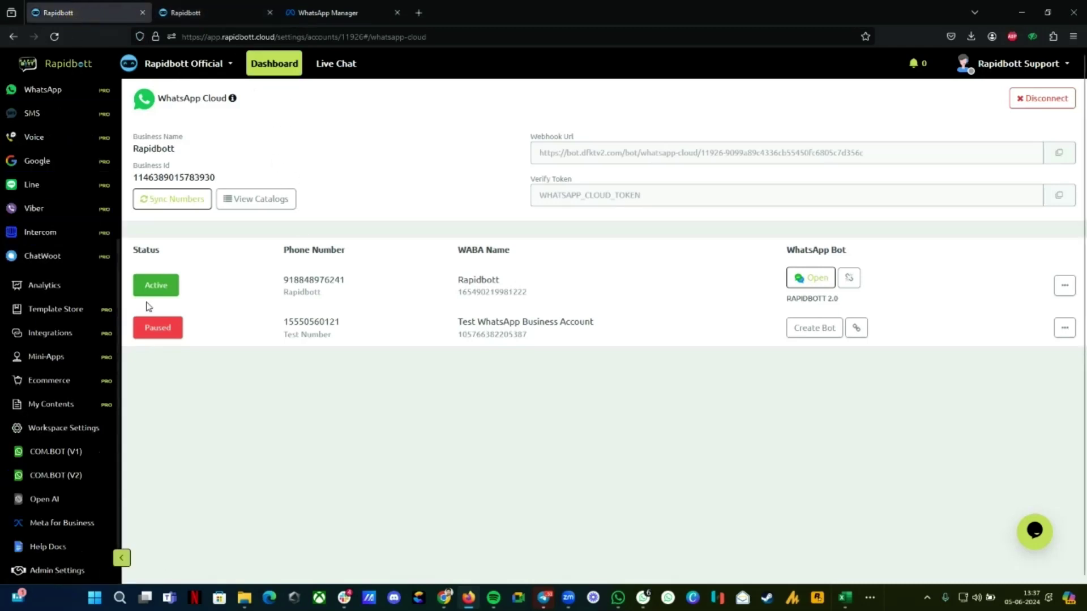
scroll(31, 284, "up", 5)
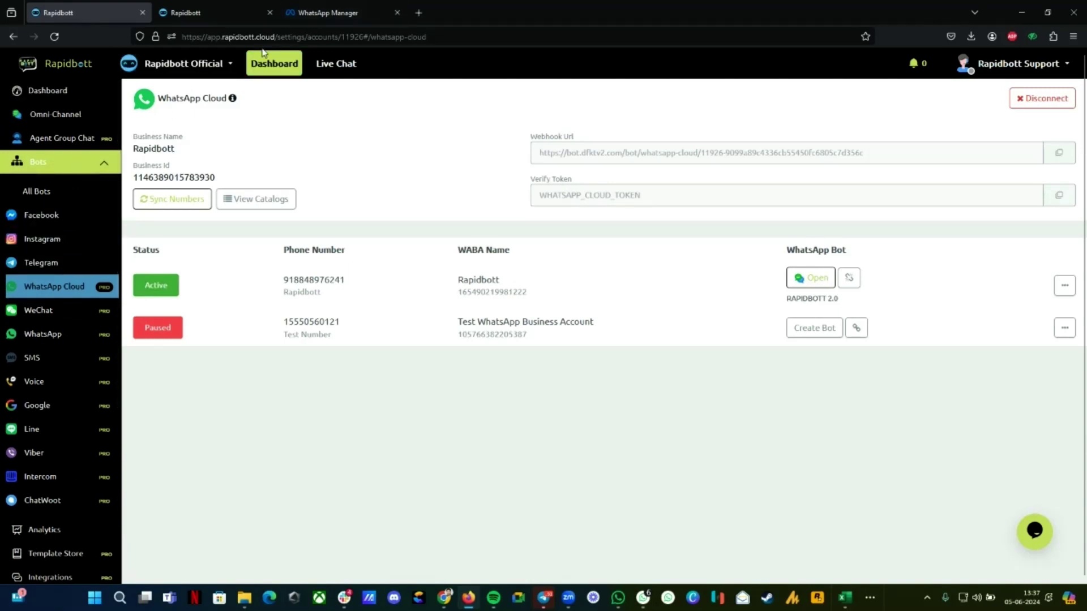
scroll(42, 419, "down", 5)
- Open the Meta for Business page in the second browser tab and view the business's accounts in WhatsApp Manager
key("ctrl+Page_Down")
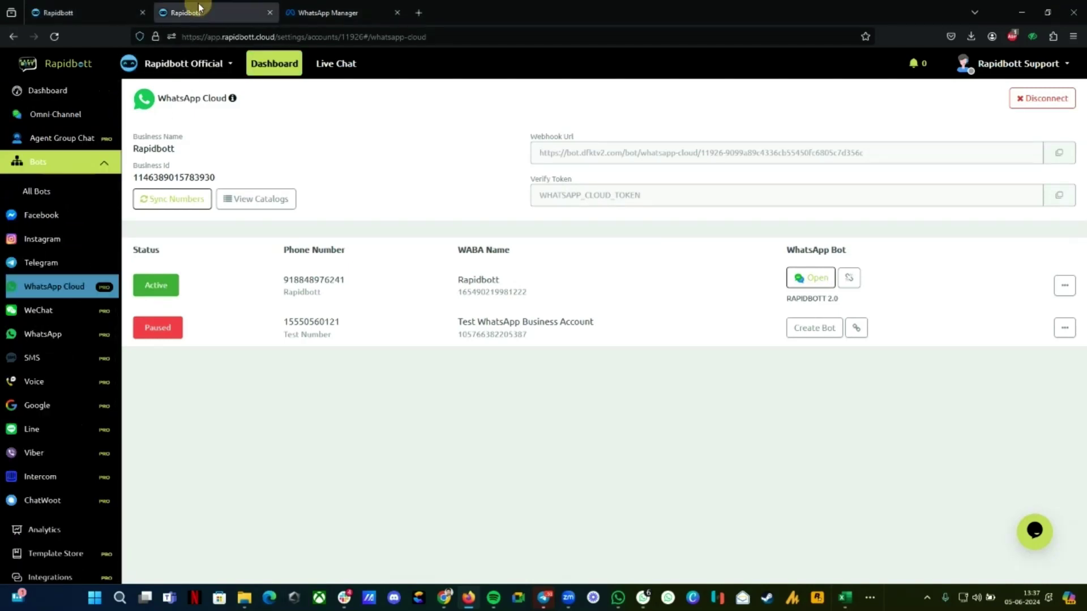
scroll(34, 538, "down", 3)
scroll(33, 555, "down", 2)
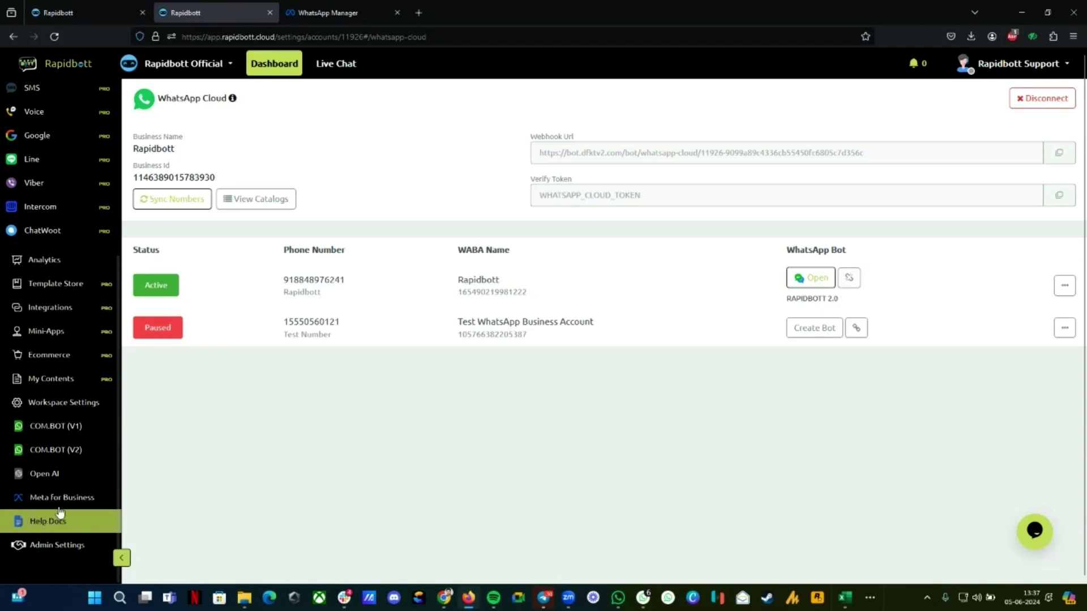
left_click(43, 501)
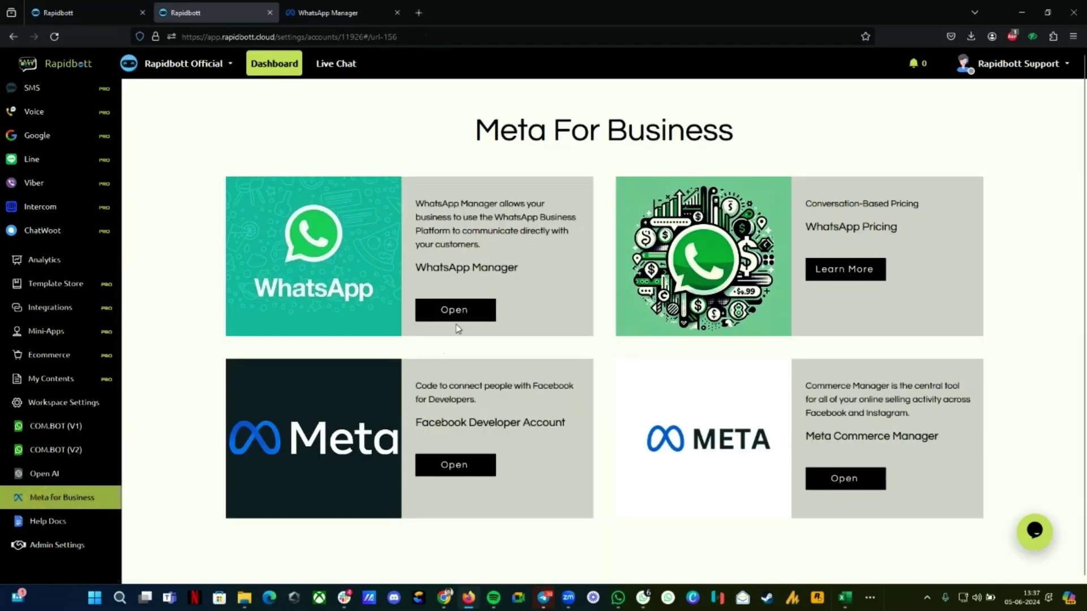
left_click(375, 15)
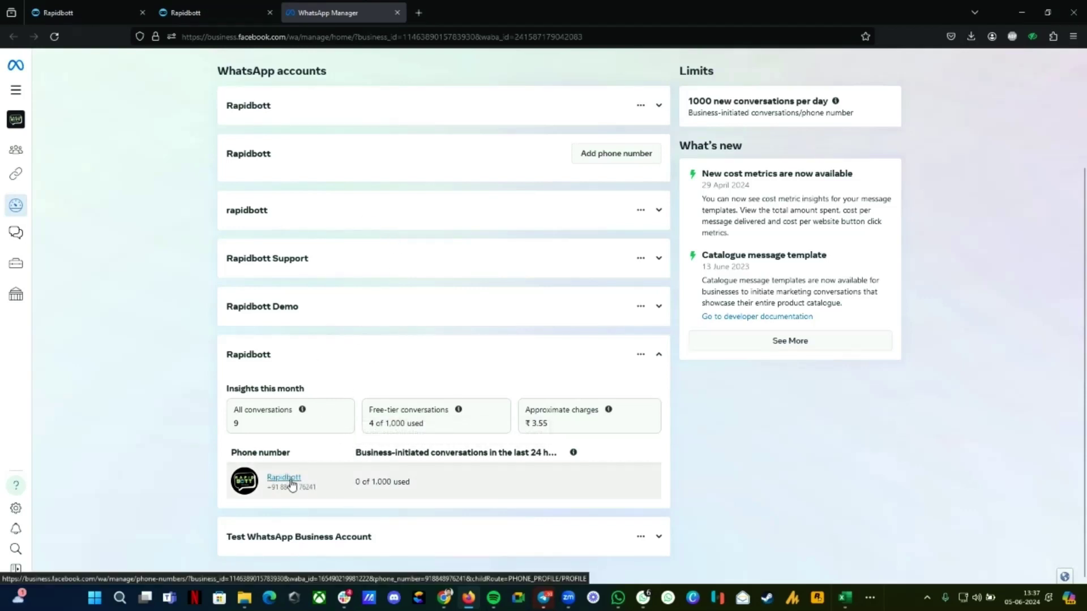
- Open the RAPIDBOTT 2.0 bot from the WhatsApp Cloud numbers and sync its WhatsApp message templates
left_click(67, 11)
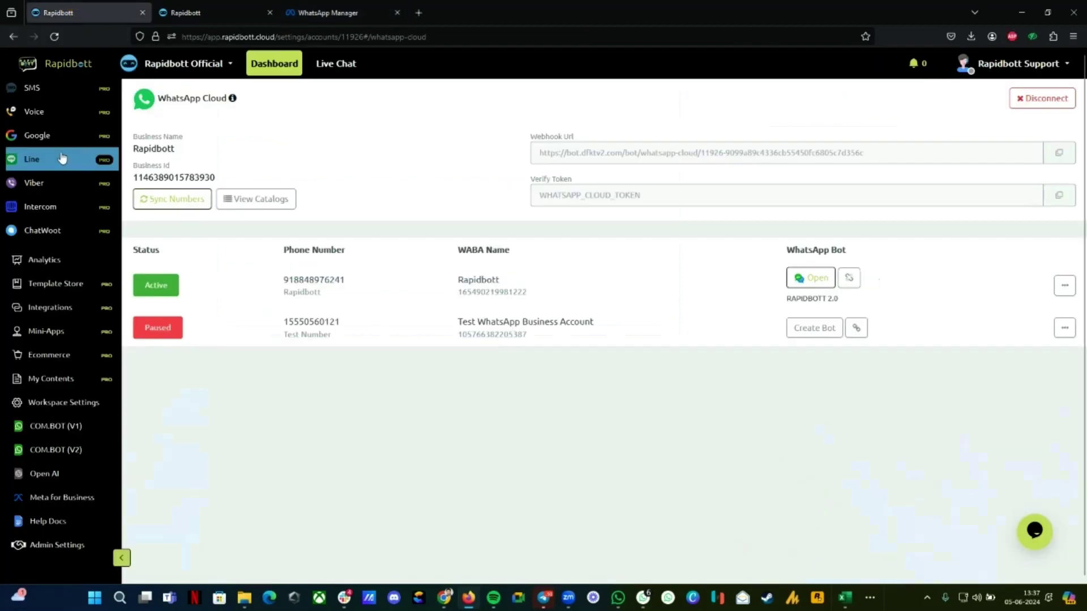
left_click(810, 280)
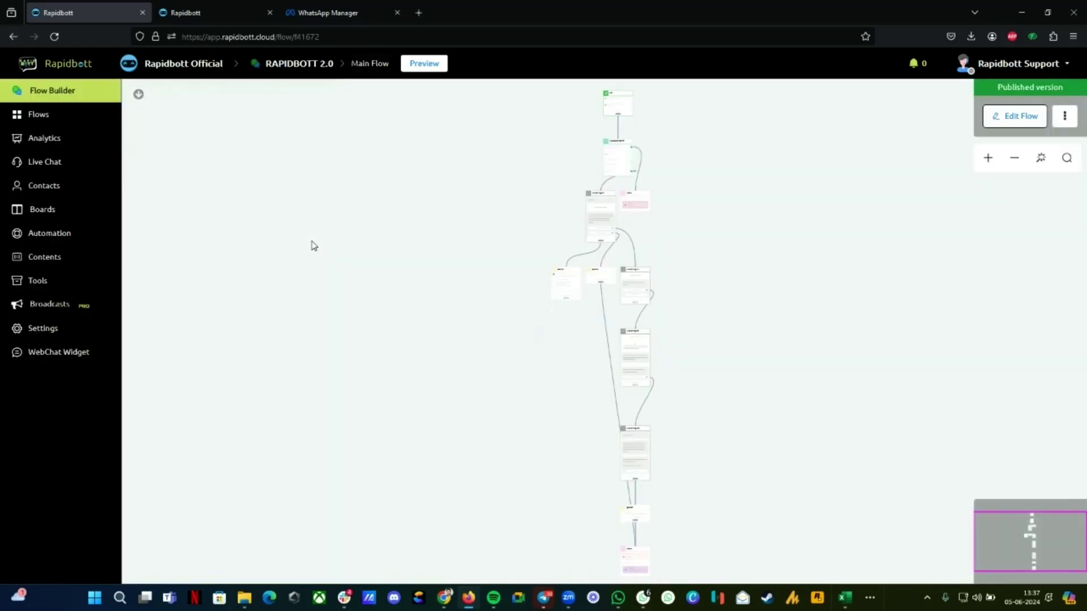
left_click(45, 259)
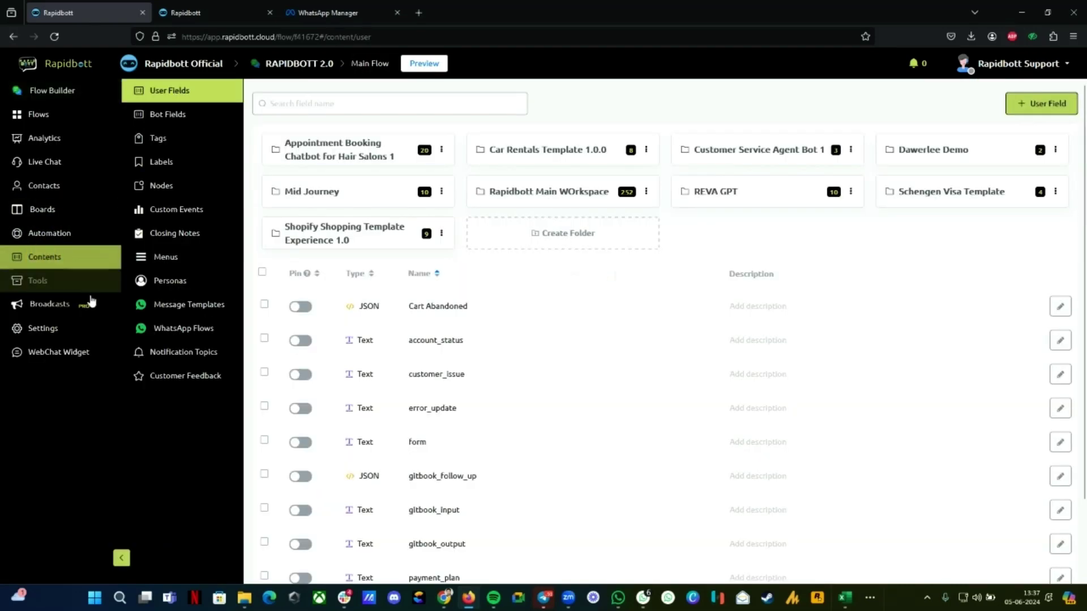
left_click(173, 307)
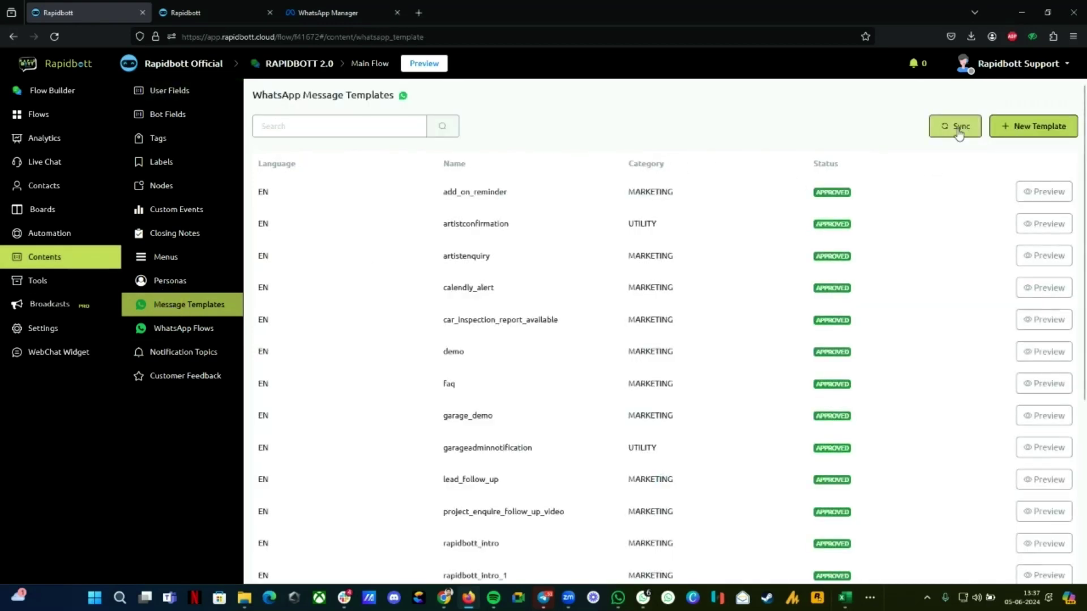
left_click(959, 130)
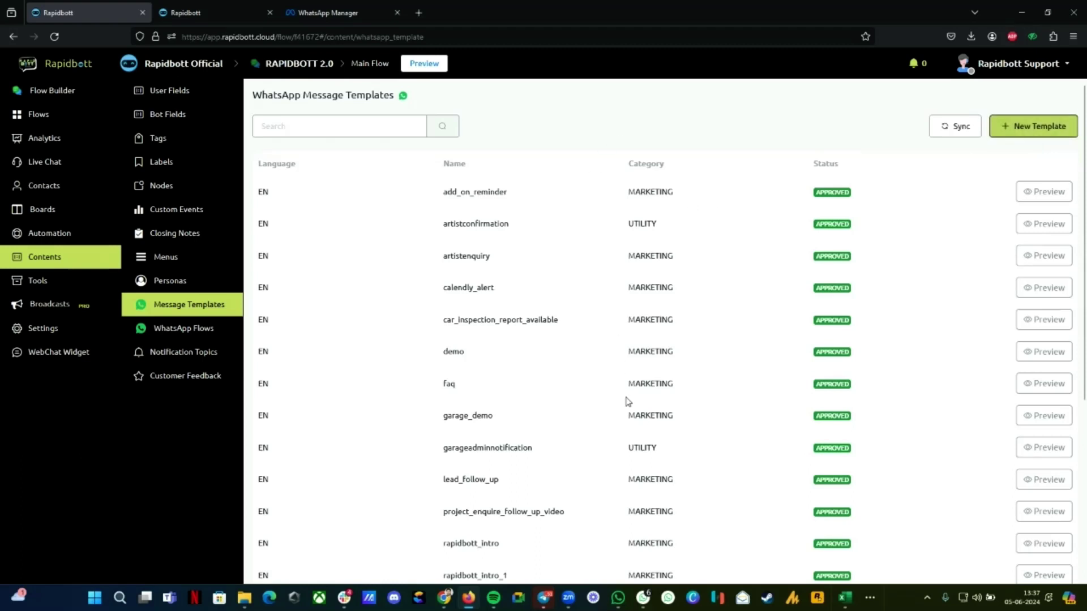
- Examine the name, category, body, footer and button fields of the new message template form, and close it without creating a template
left_click(1050, 131)
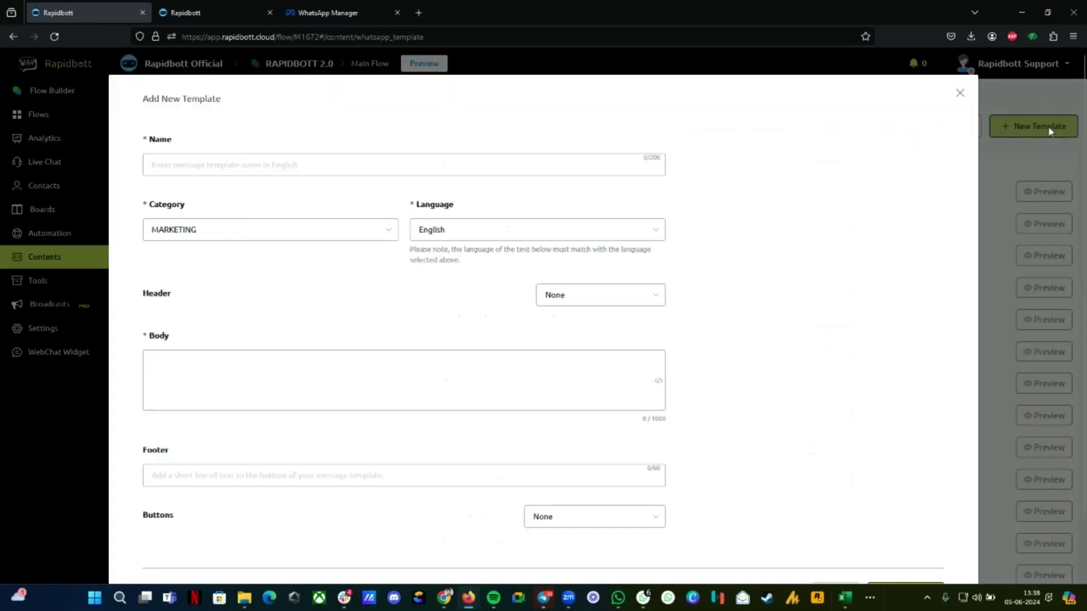
left_click(184, 166)
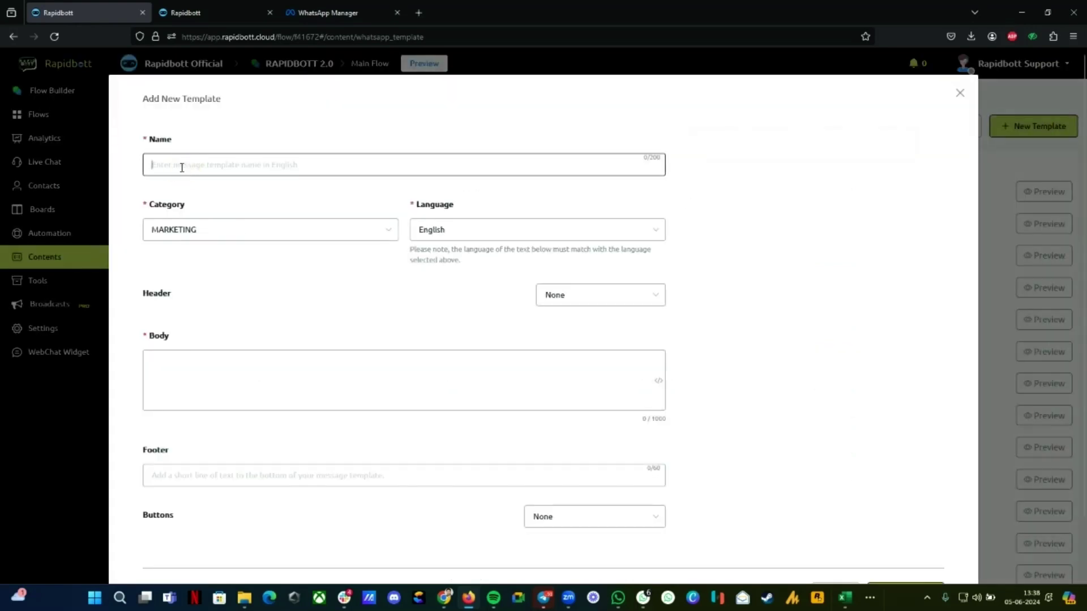
left_click(169, 231)
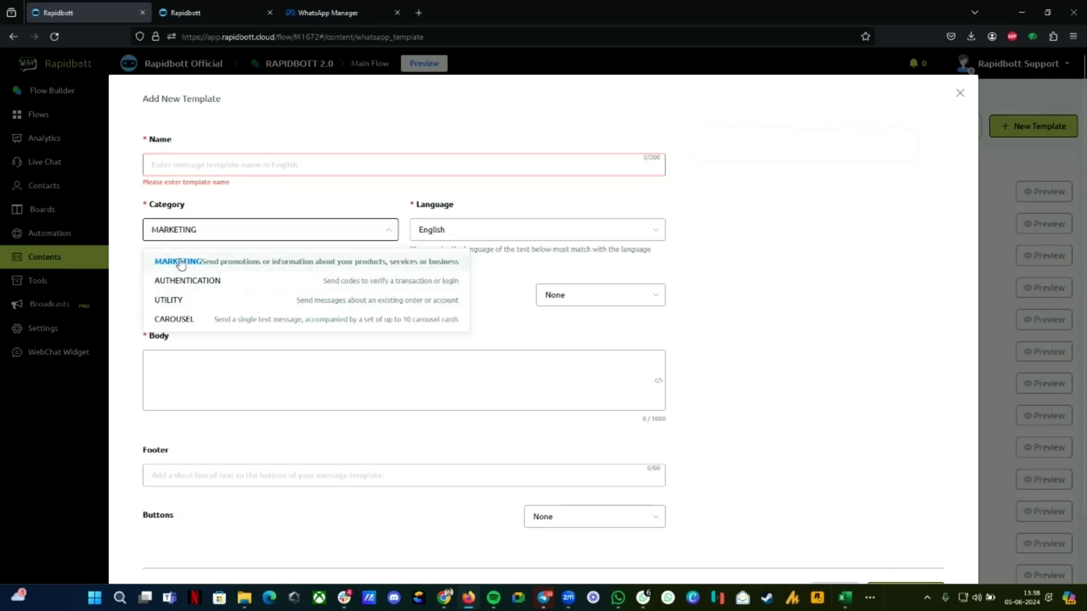
left_click(185, 210)
left_click(173, 372)
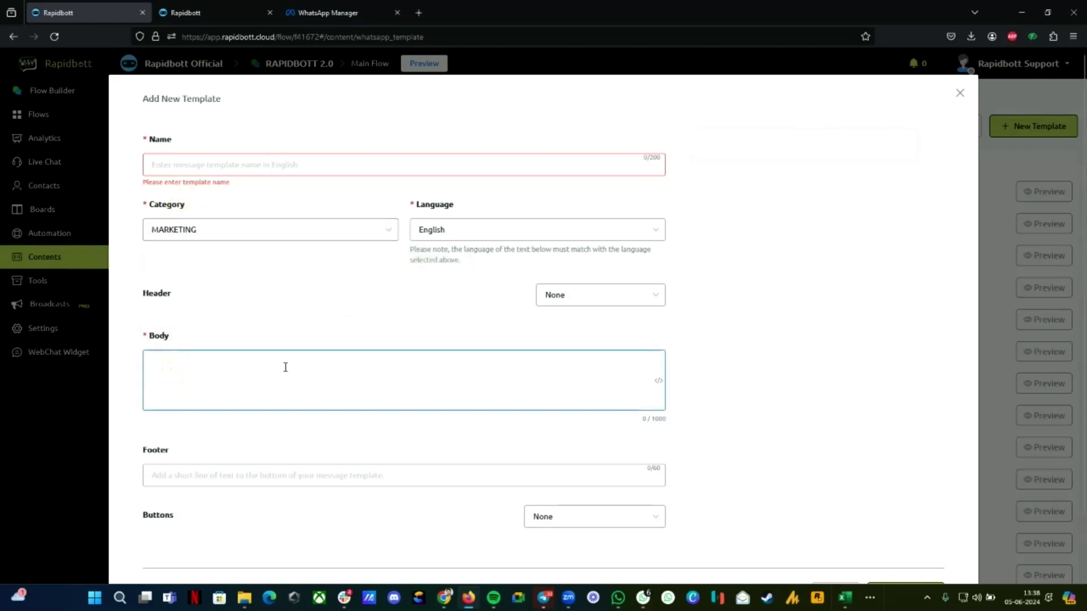
scroll(398, 468, "down", 2)
left_click(157, 405)
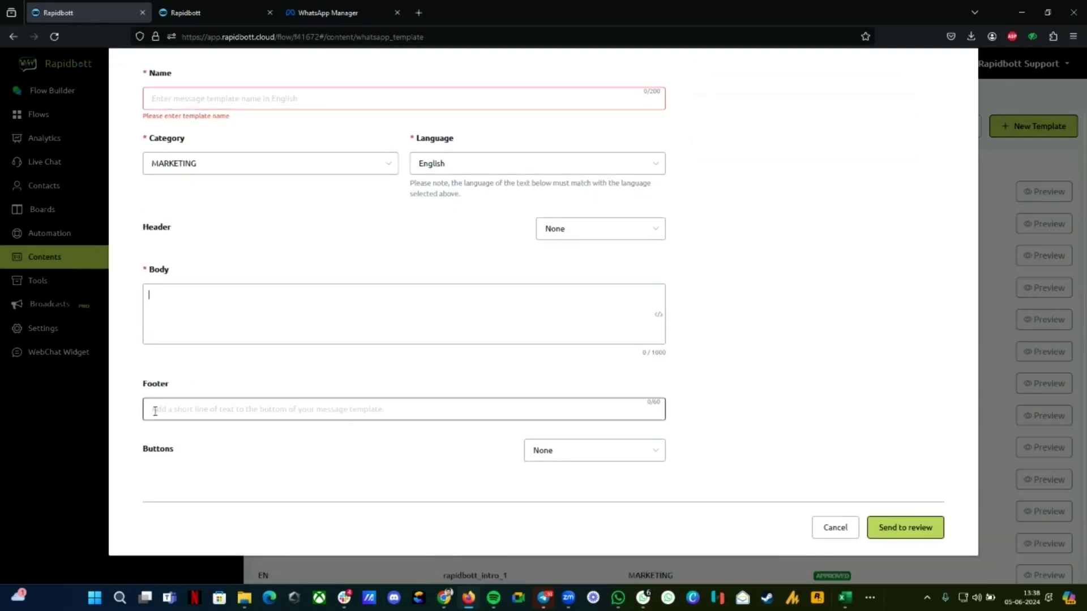
left_click(605, 451)
left_click(870, 338)
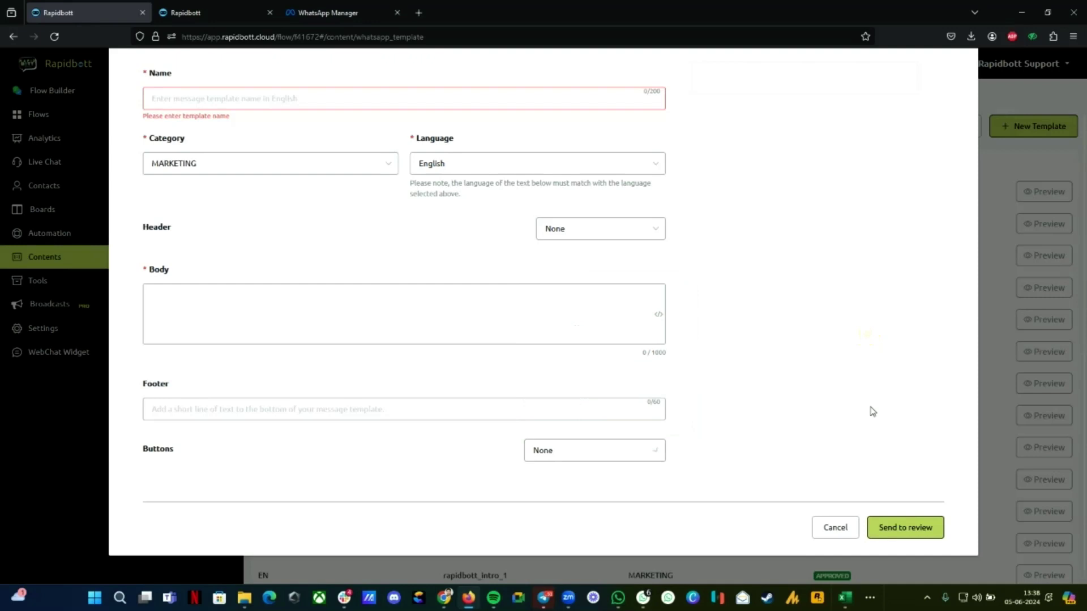
left_click(902, 534)
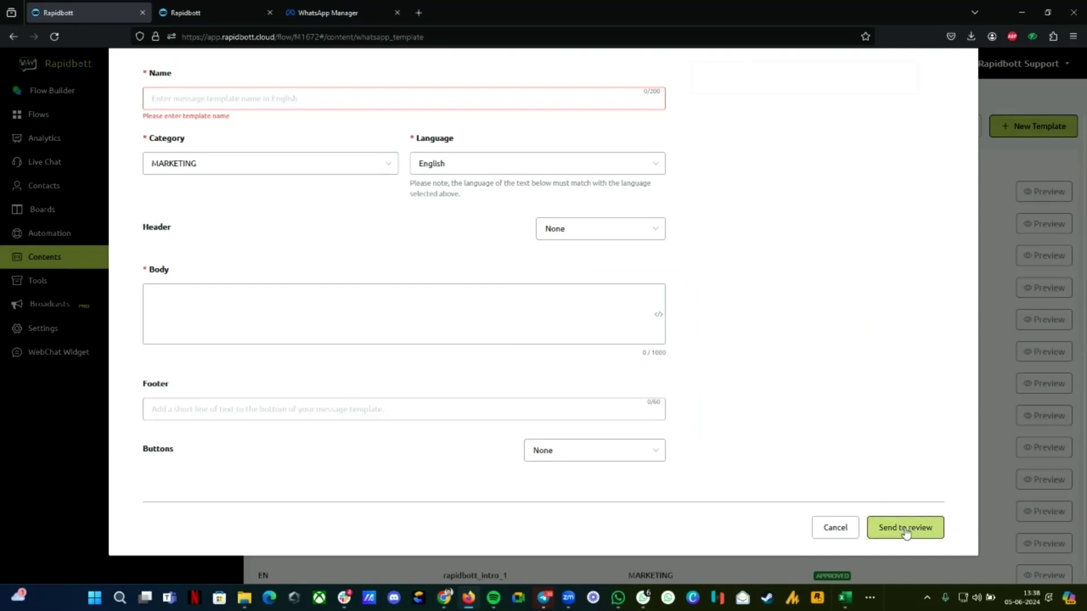
scroll(850, 475, "down", 1)
scroll(890, 432, "up", 2)
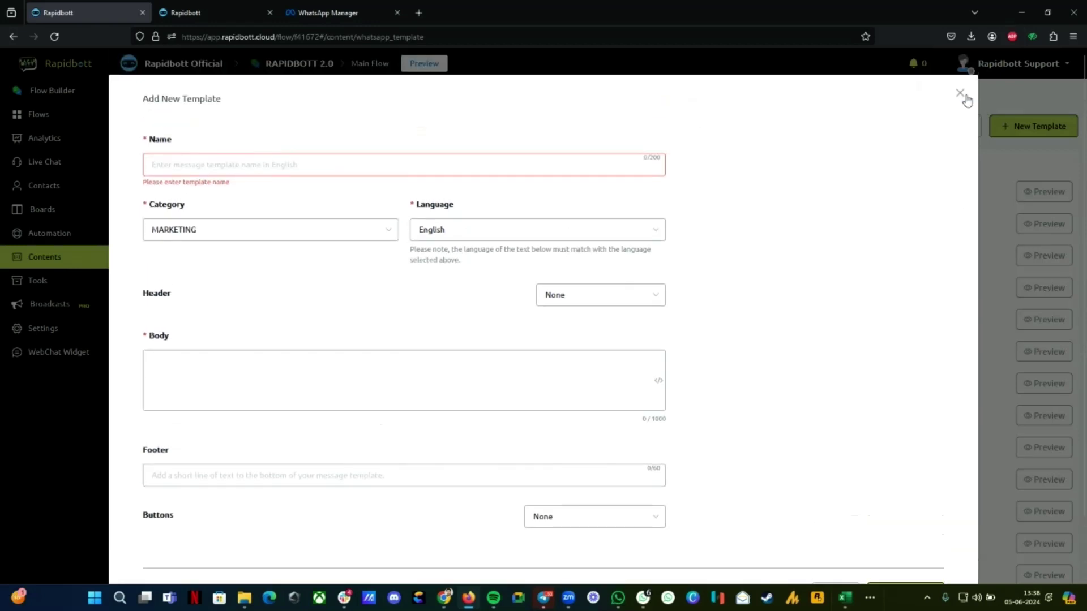
left_click(962, 93)
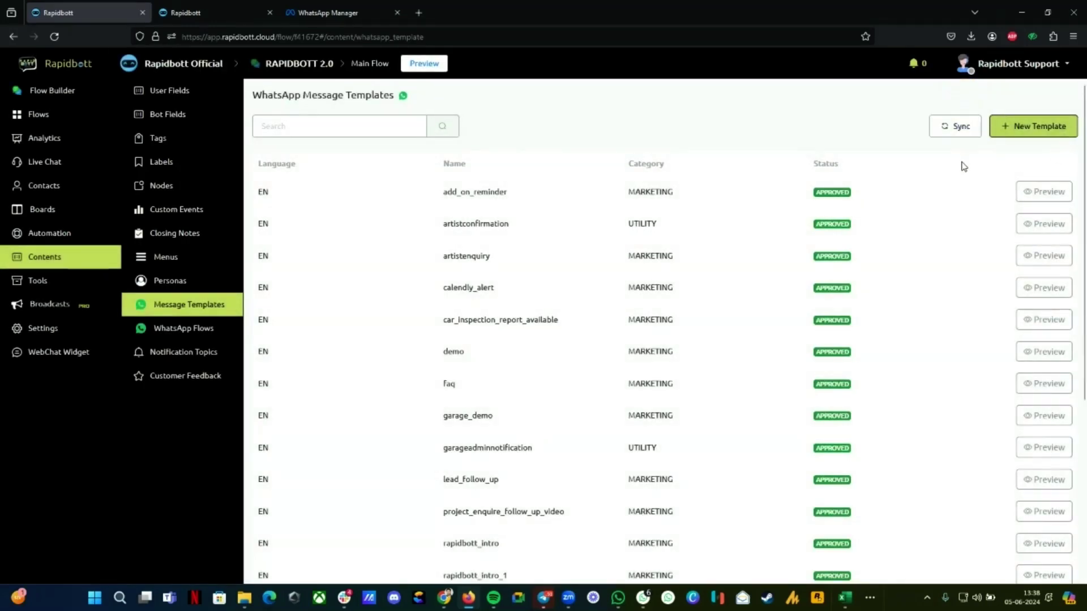
- Check the artistenquiry template's approval status and refresh the template list with another sync
left_click_drag(822, 260, 850, 259)
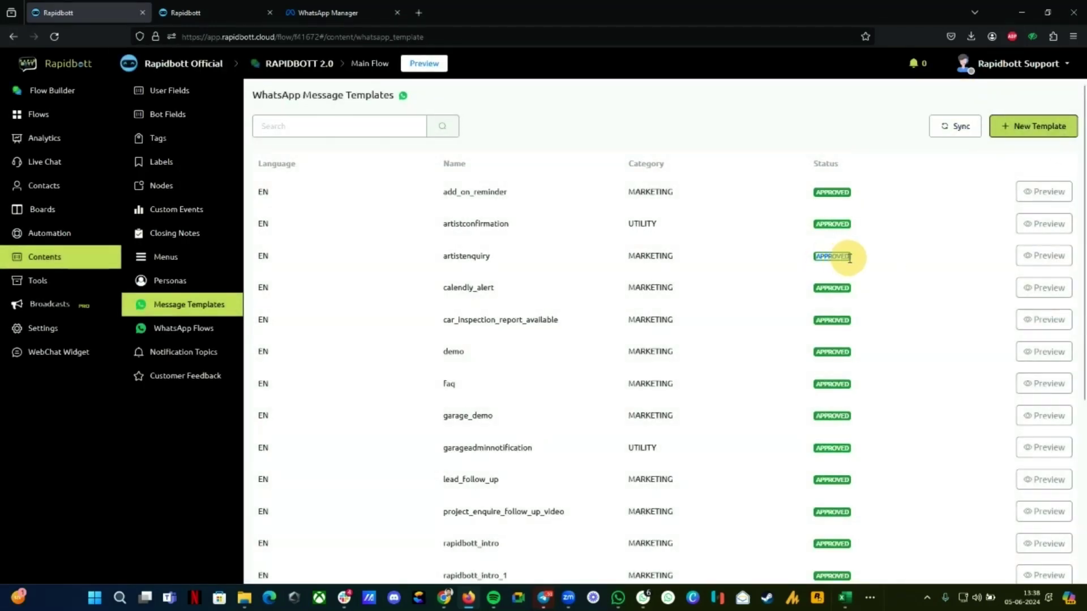
left_click(956, 126)
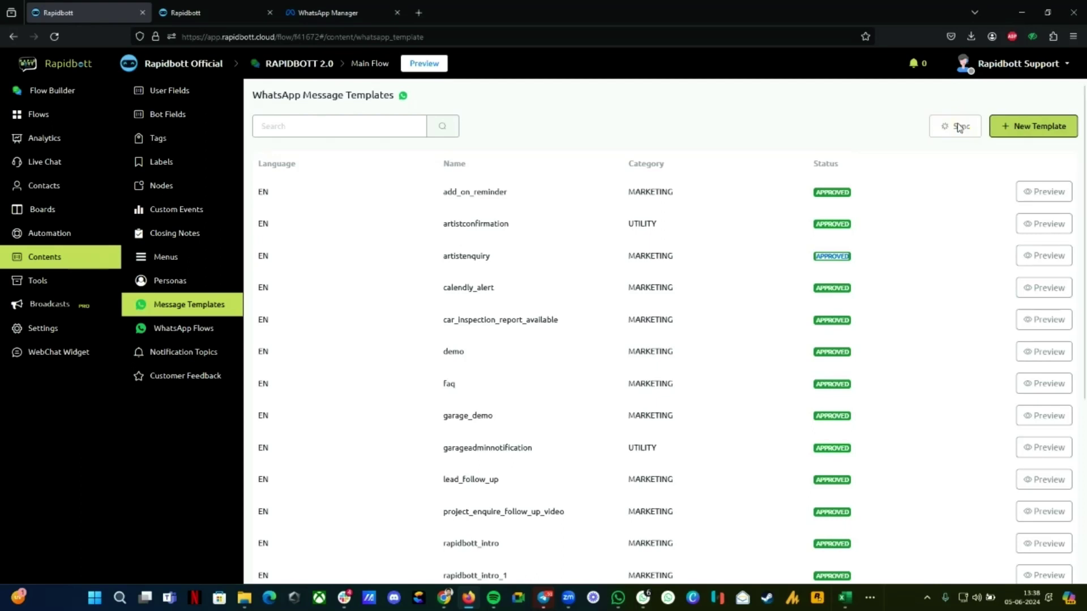
left_click_drag(817, 259, 853, 258)
left_click(314, 130)
- Open the Rapidbott phone number in WhatsApp Manager and view the options for creating a message template there
left_click(311, 13)
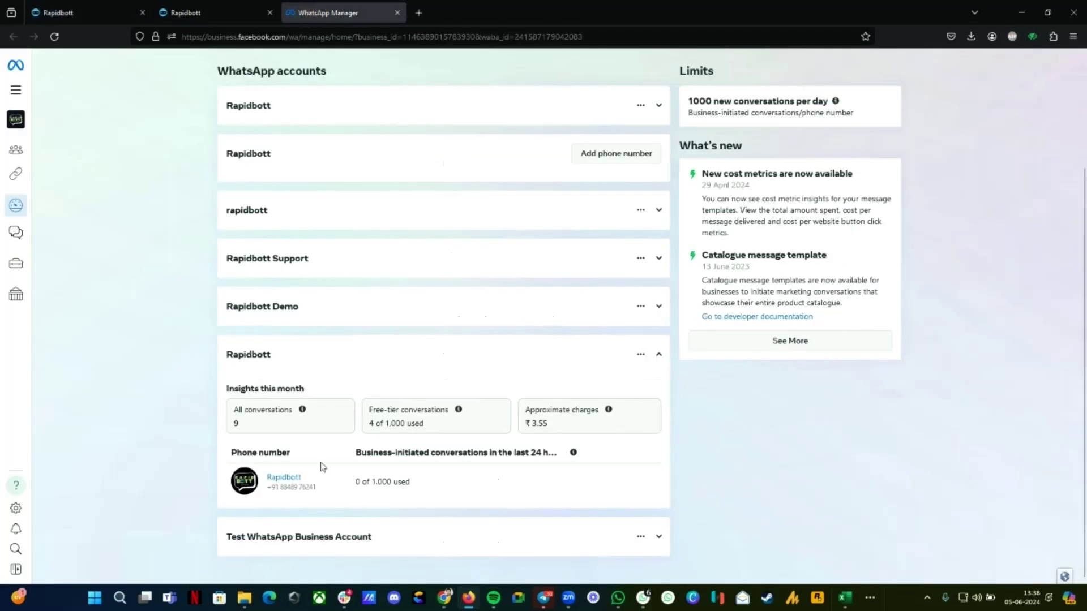
left_click(294, 479)
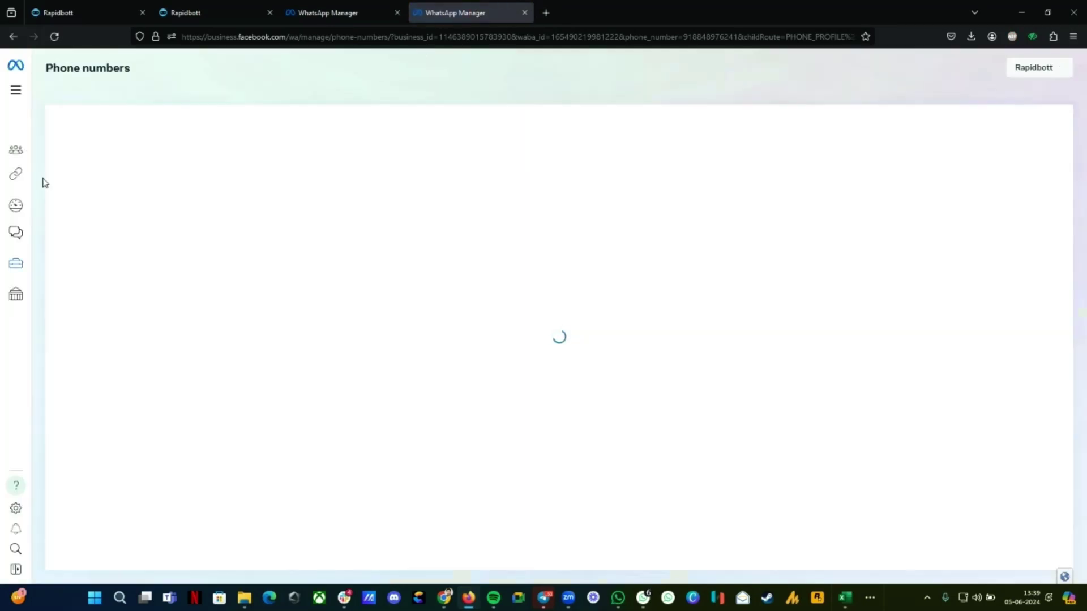
left_click(52, 271)
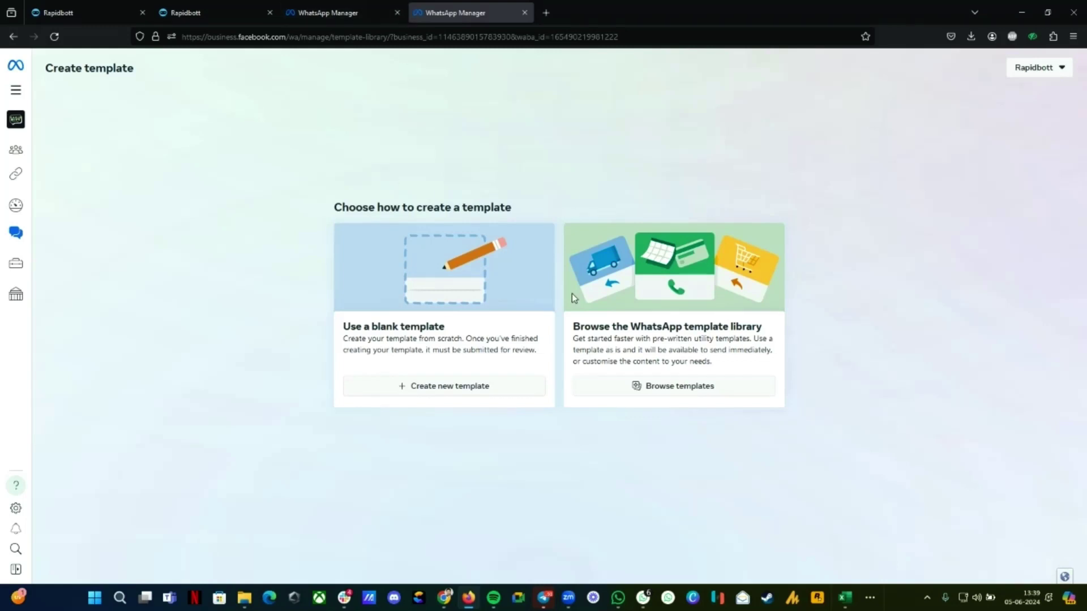
- Return to the RAPIDBOTT 2.0 bot in Rapidbott and open the WA BROADCASTING folder of its sub flows
left_click(188, 7)
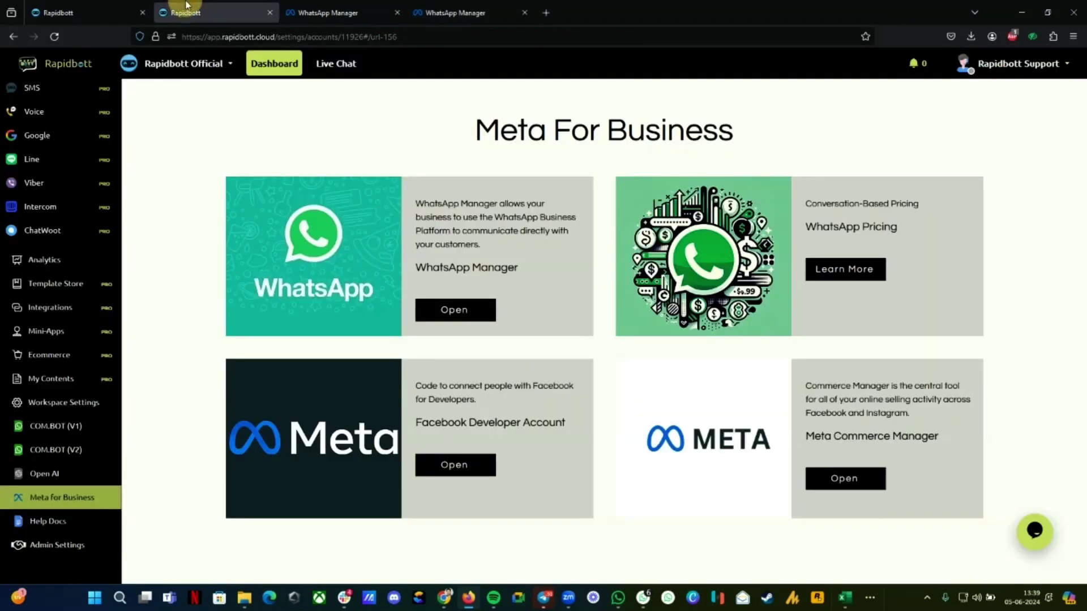
left_click(99, 6)
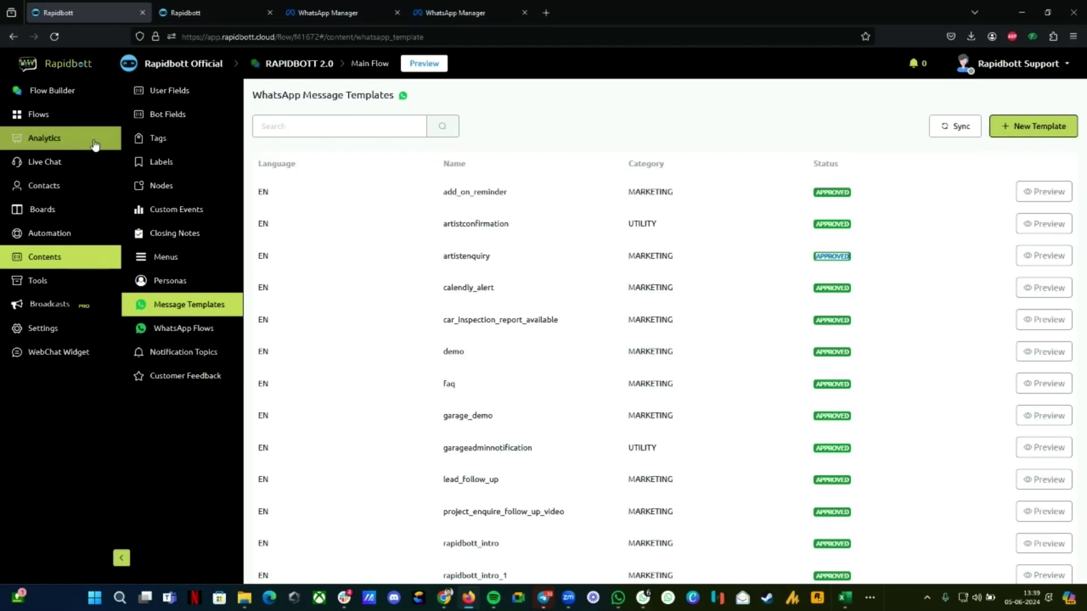
left_click(56, 117)
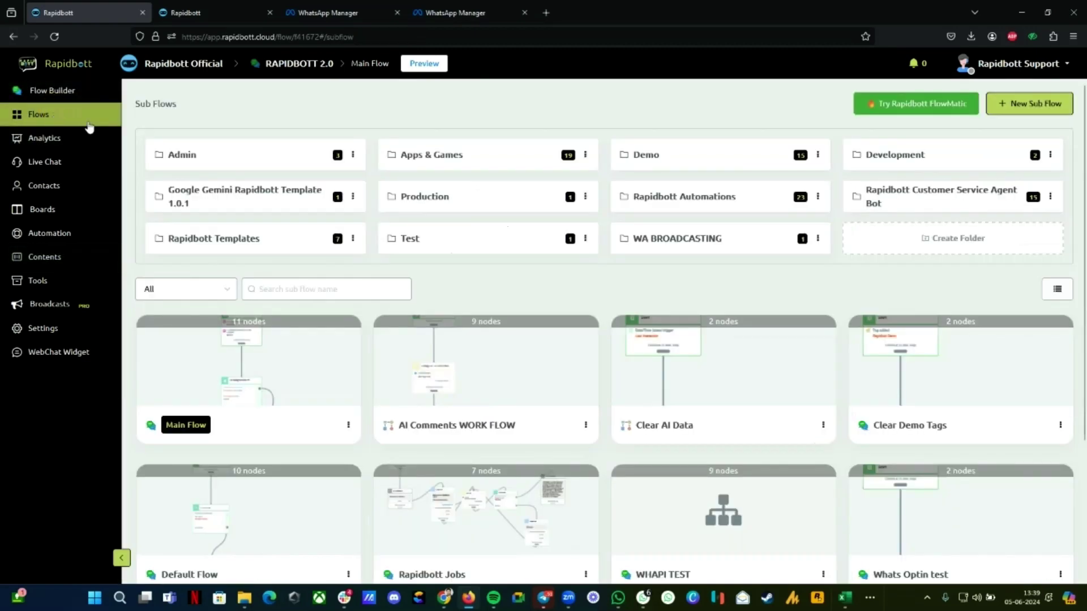
left_click(686, 240)
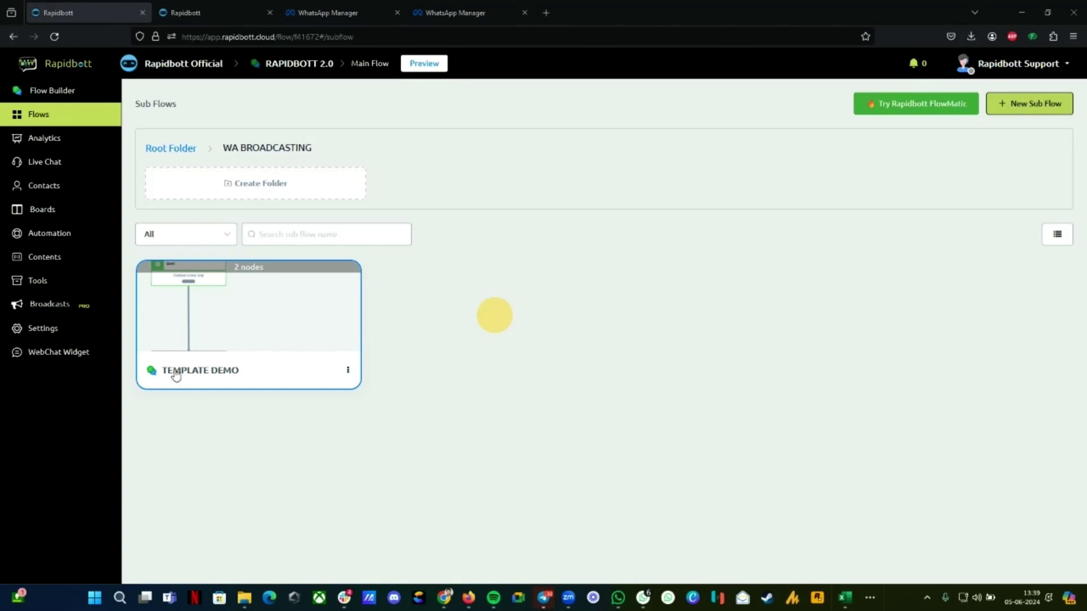
- Check the type and name fields of the new sub flow form, and cancel it without creating a sub flow
left_click(1016, 105)
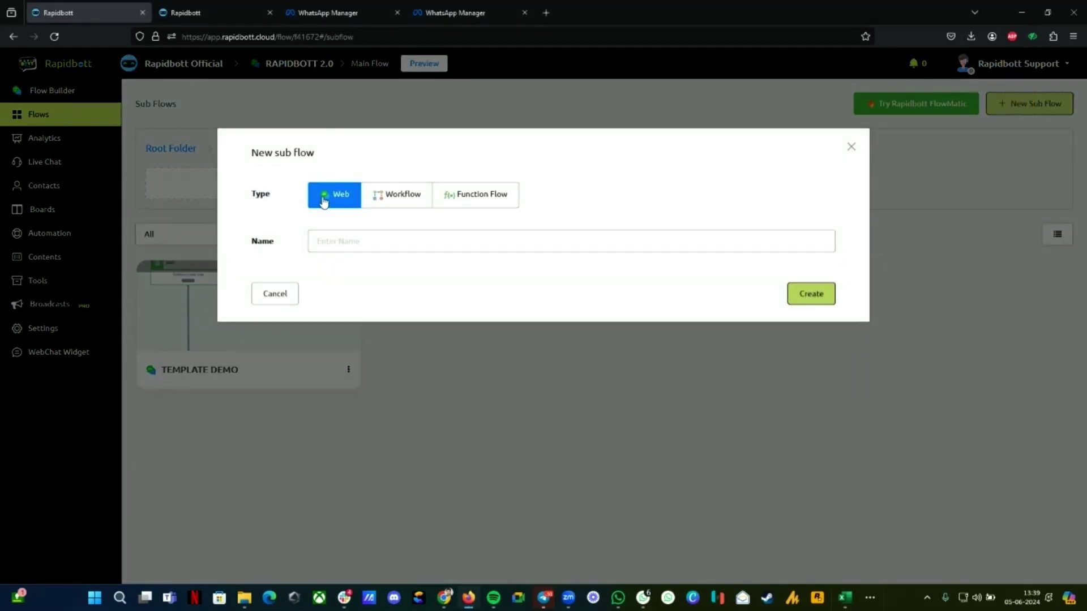
left_click(355, 241)
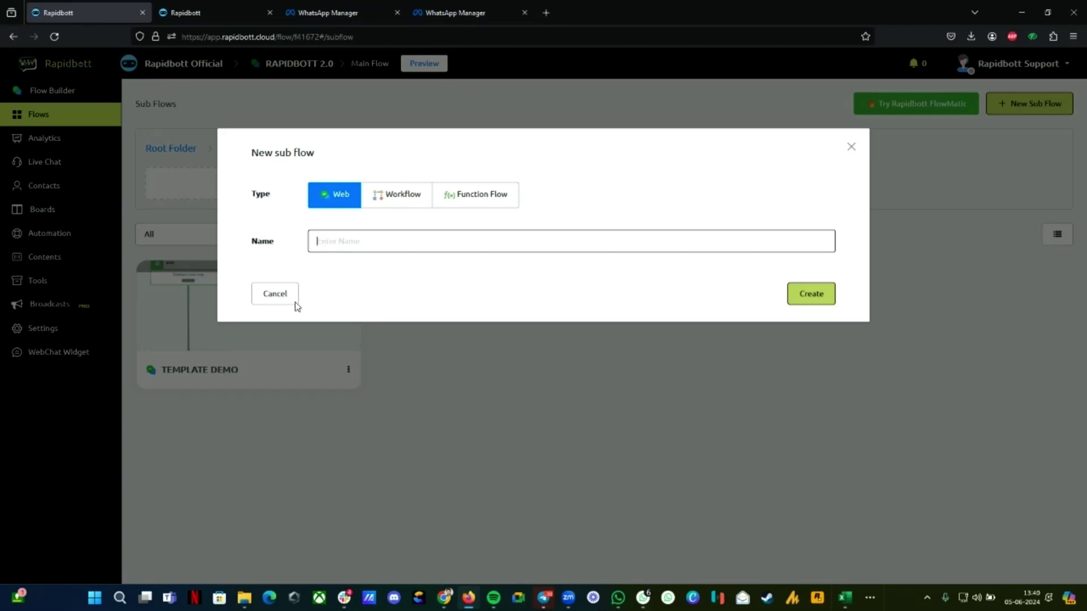
left_click(271, 298)
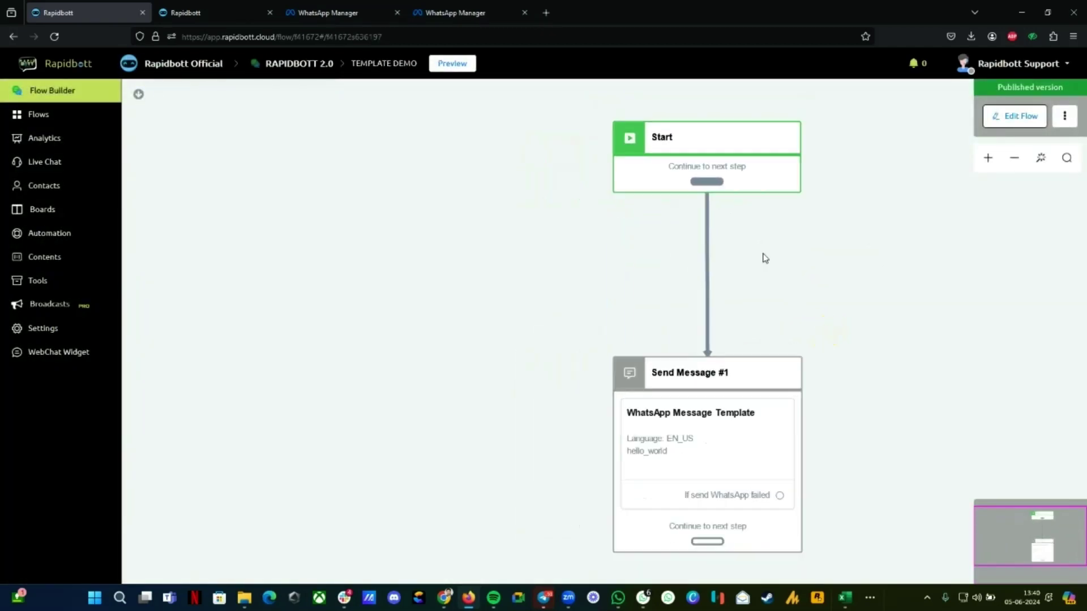
- Edit the TEMPLATE DEMO sub flow and add a second Send Message step containing a WhatsApp message template
left_click(1025, 116)
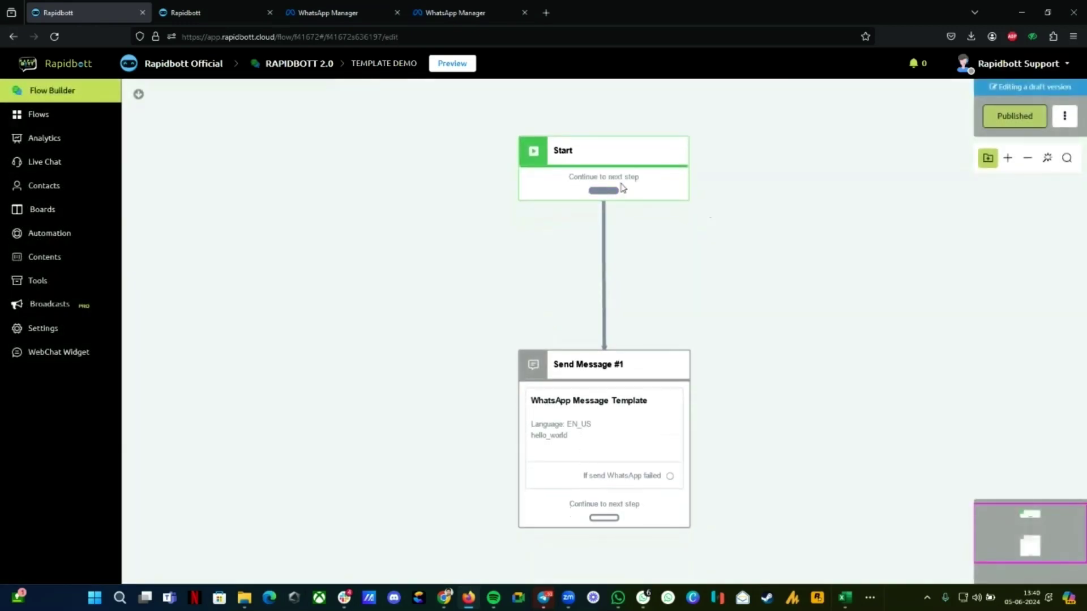
left_click_drag(605, 189, 782, 223)
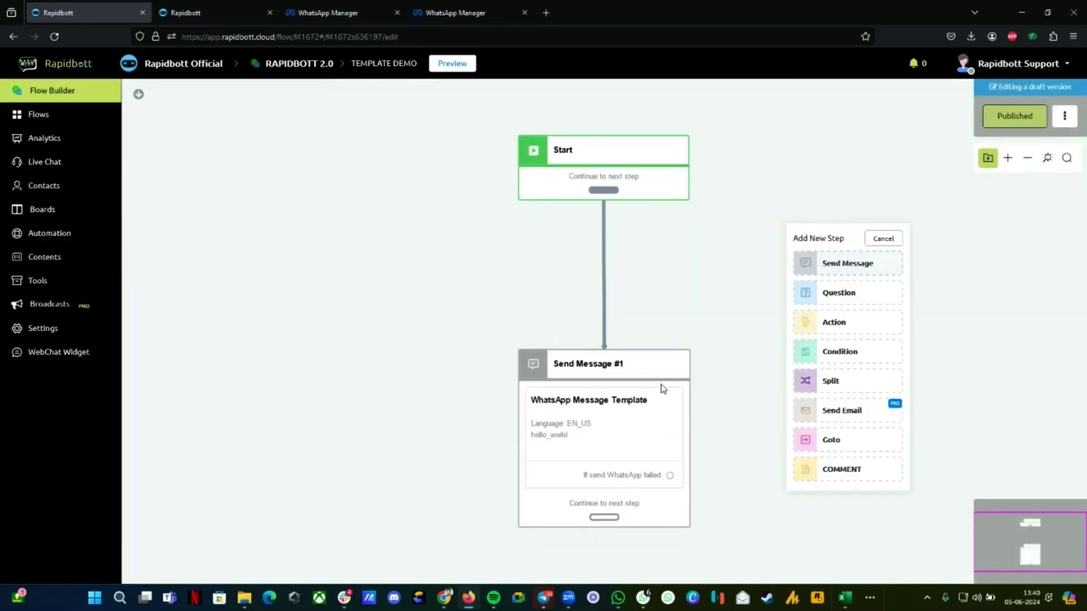
left_click(881, 265)
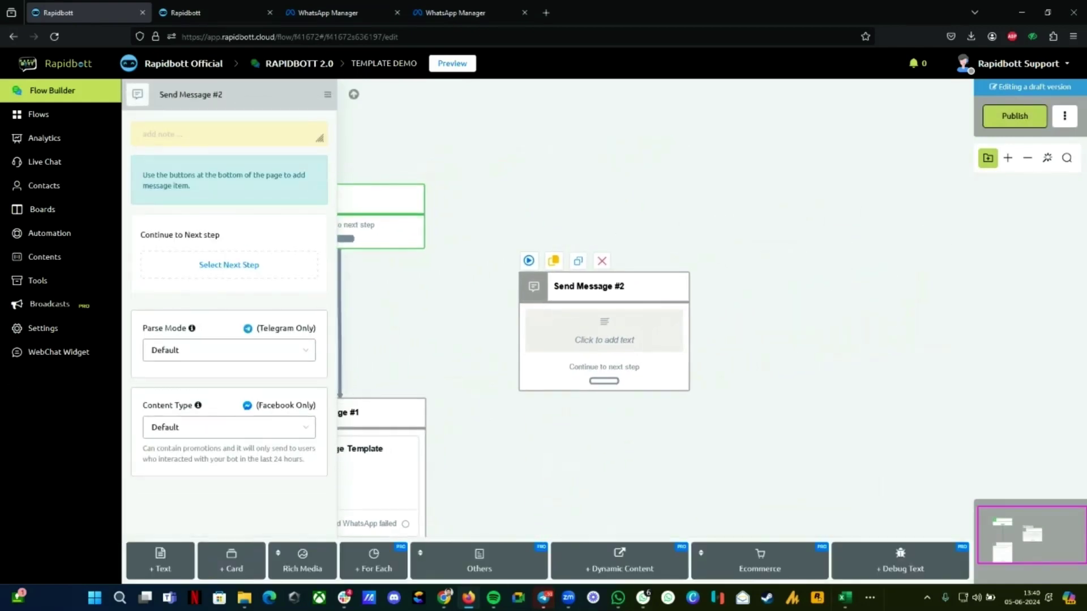
left_click(478, 562)
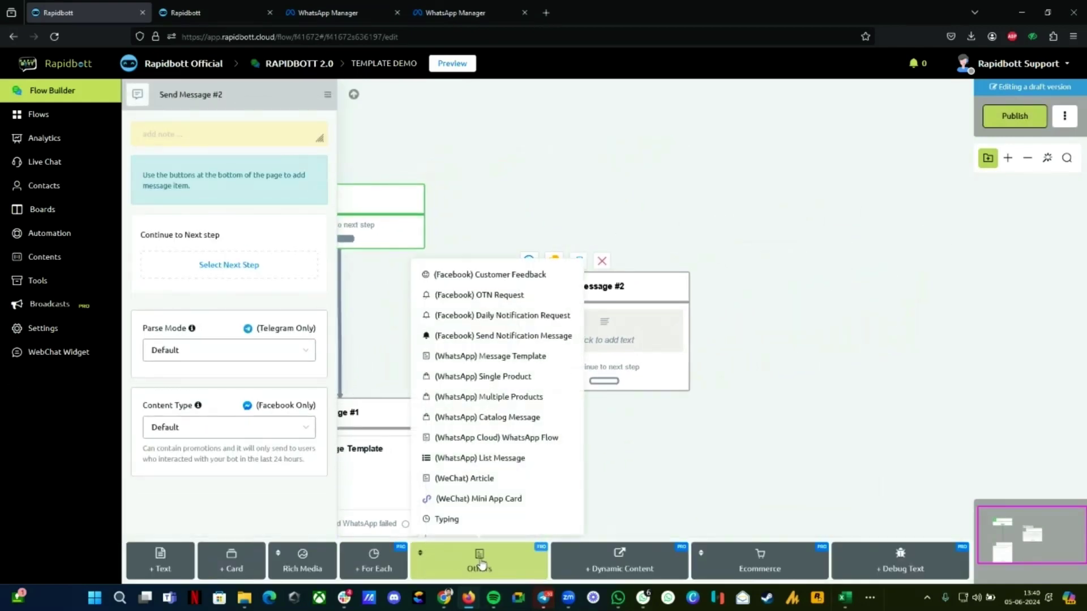
left_click(469, 361)
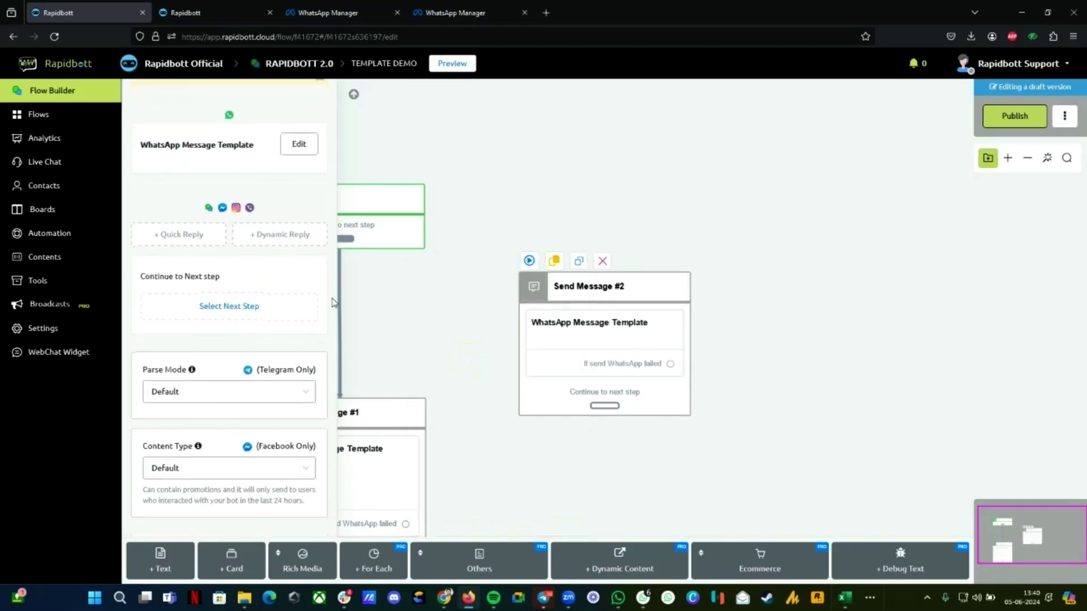
- Assign the en_US hello_world template to the WhatsApp message template in Send Message #2 and save it
left_click_drag(141, 146, 298, 148)
left_click(297, 145)
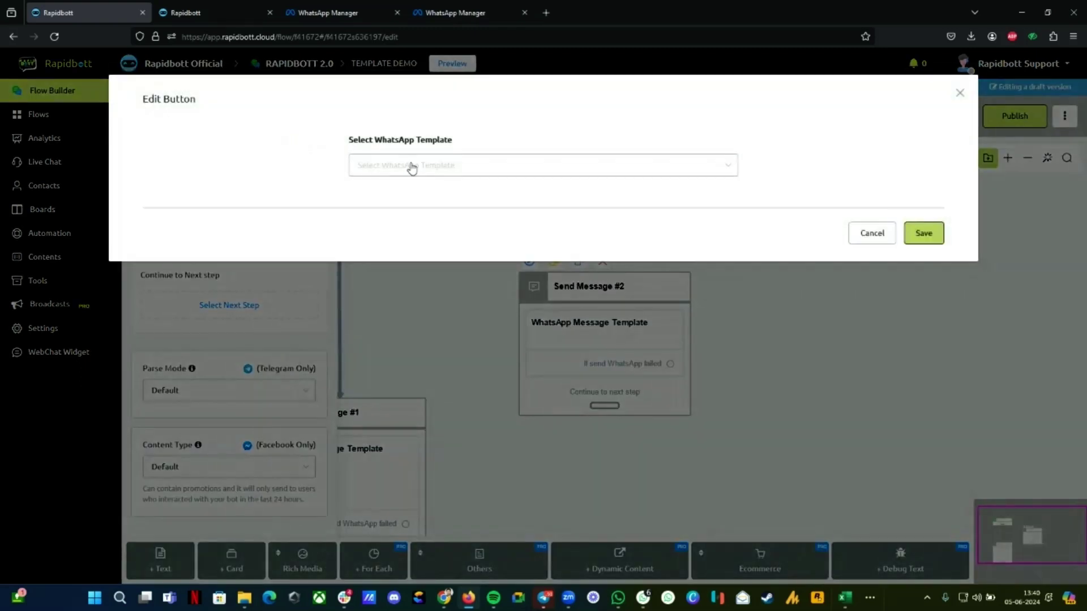
left_click(408, 165)
scroll(424, 246, "down", 6)
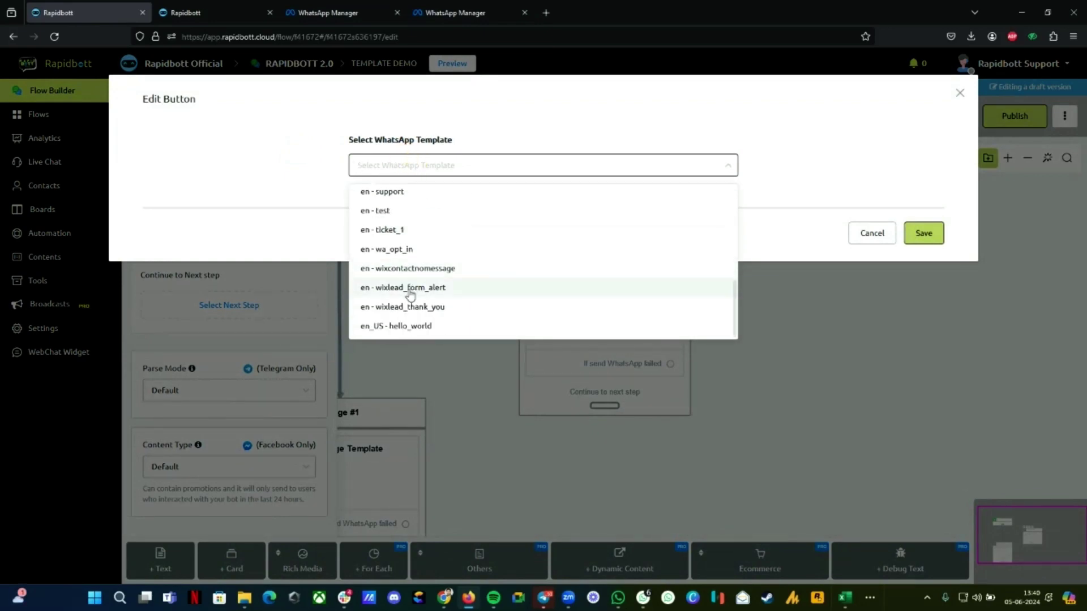
scroll(410, 295, "up", 4)
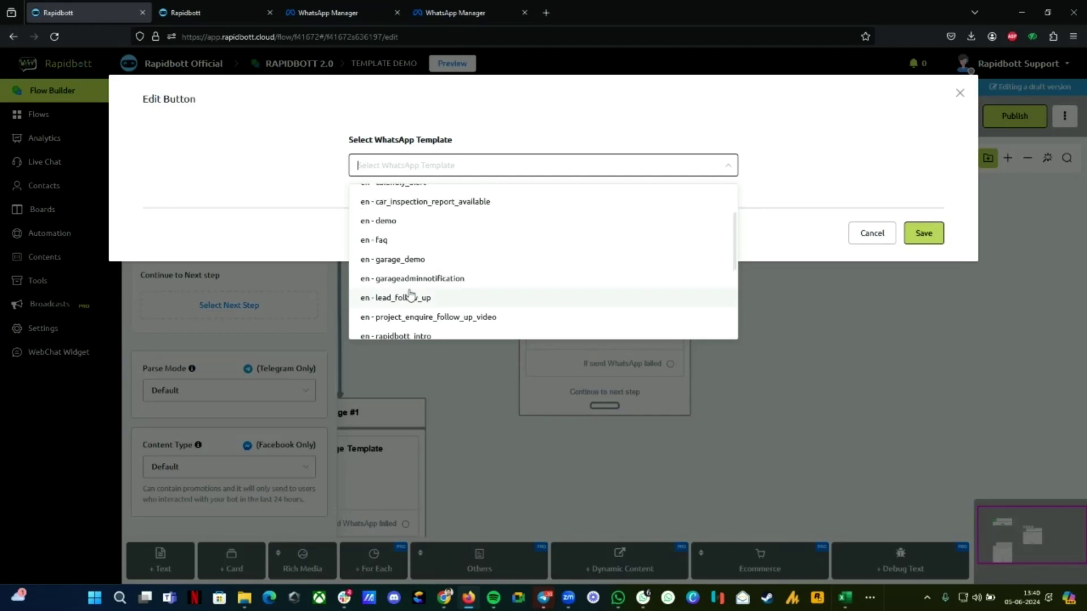
scroll(405, 290, "up", 2)
scroll(385, 238, "down", 6)
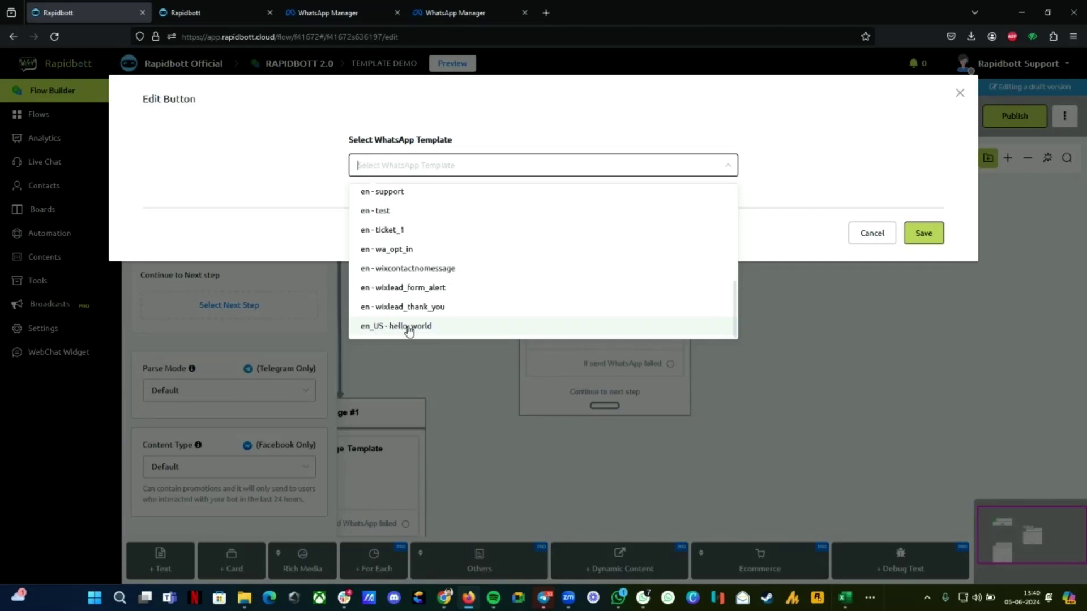
left_click(406, 328)
left_click_drag(644, 146, 783, 223)
left_click(929, 296)
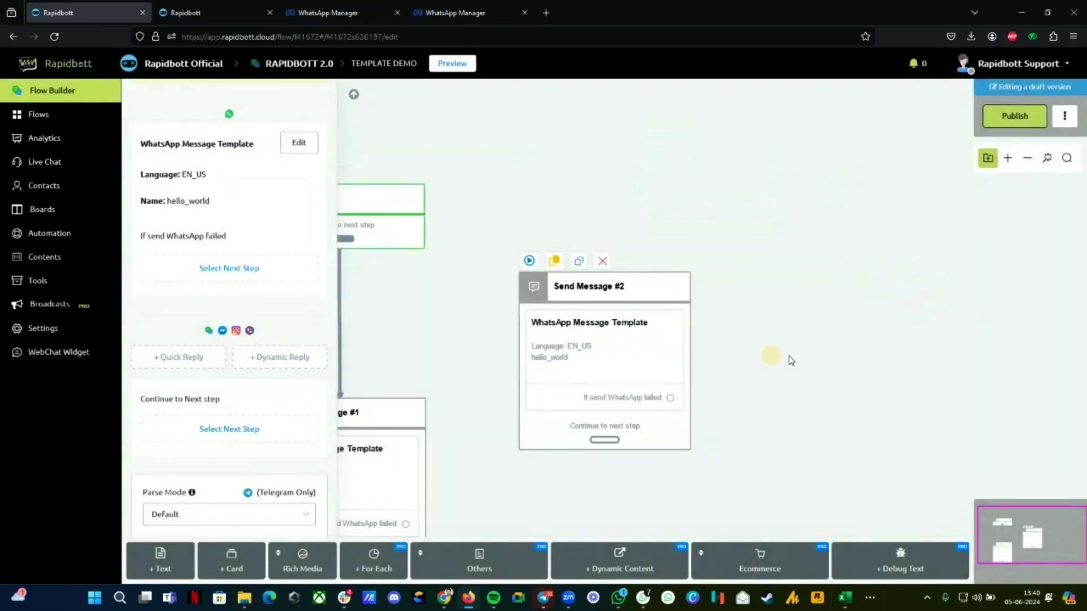
- Delete the Send Message #2 step from the TEMPLATE DEMO sub flow and publish the flow
scroll(706, 355, "down", 3)
scroll(470, 363, "up", 3)
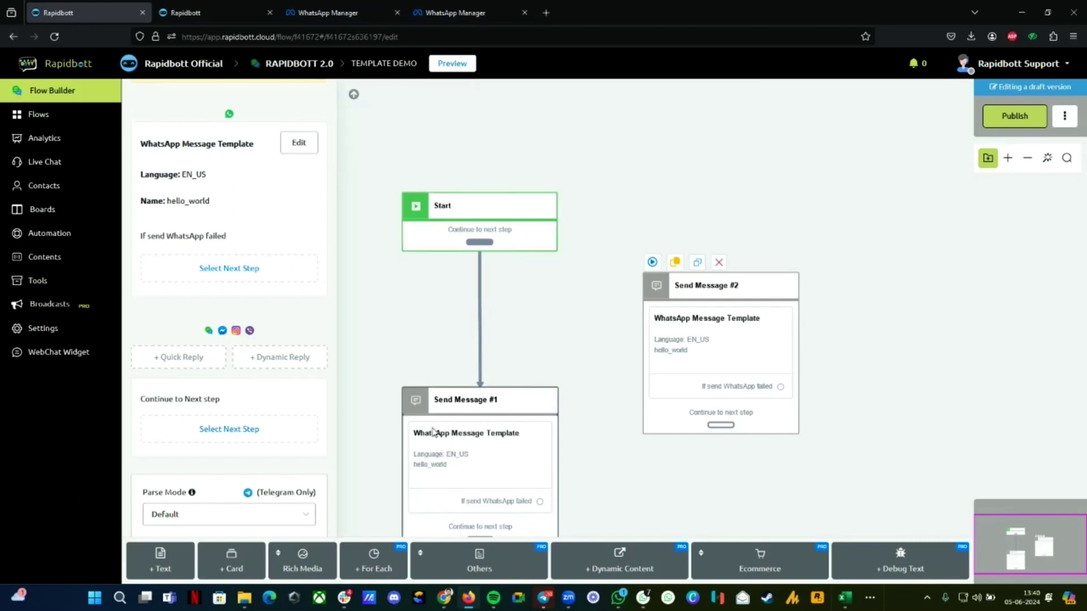
left_click_drag(413, 308, 425, 213)
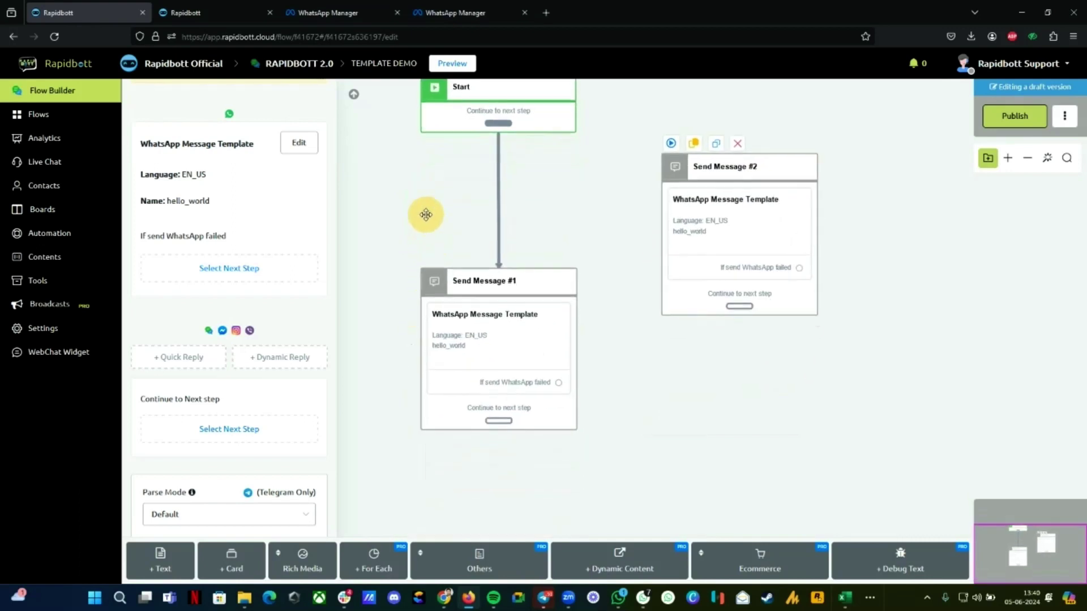
scroll(759, 152, "up", 1)
left_click(768, 135)
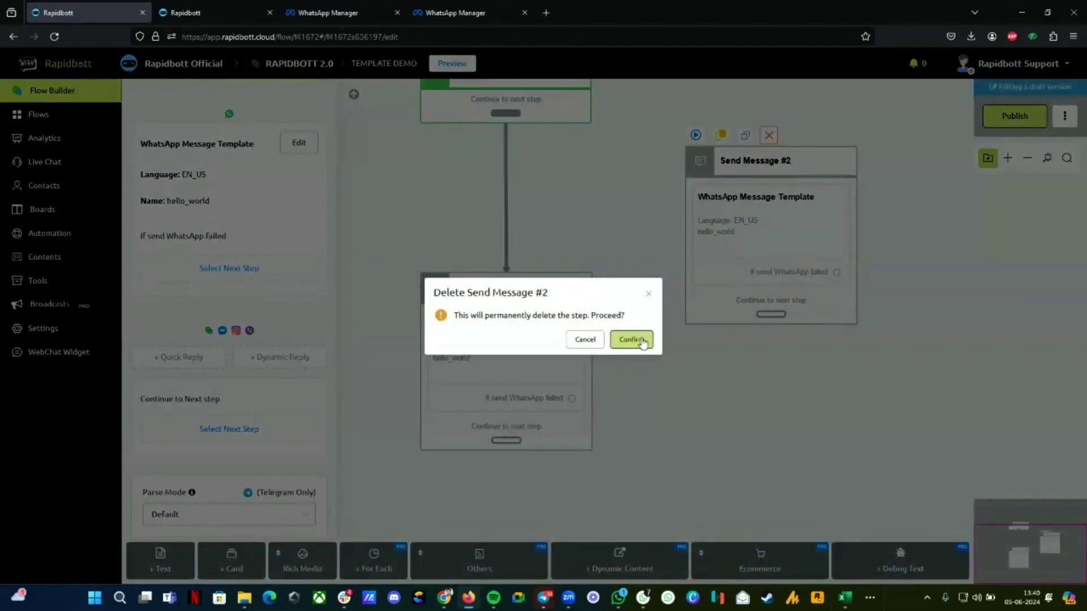
left_click(644, 341)
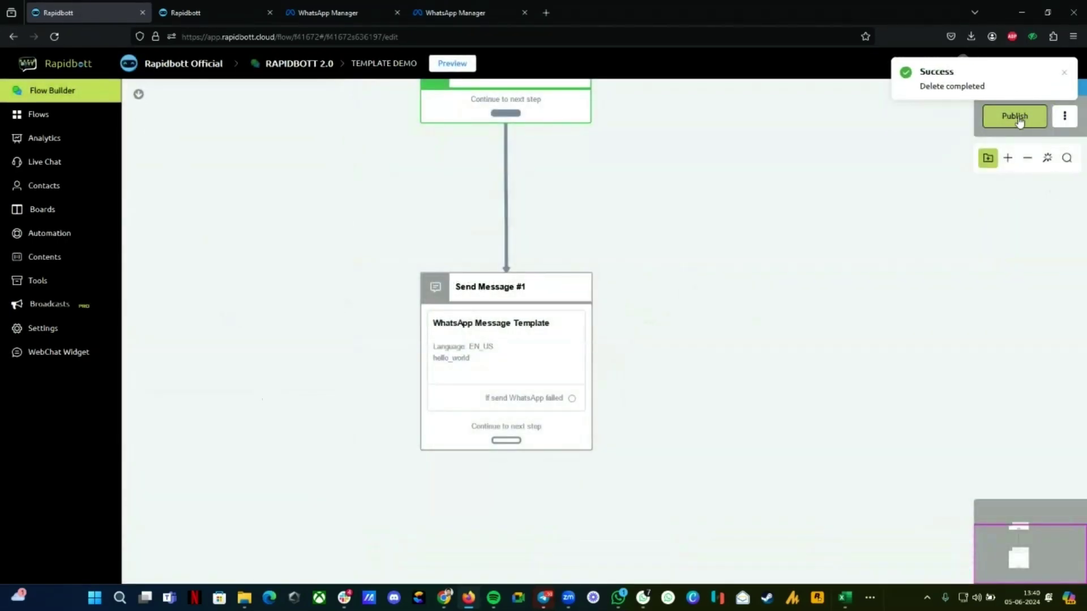
left_click(1014, 116)
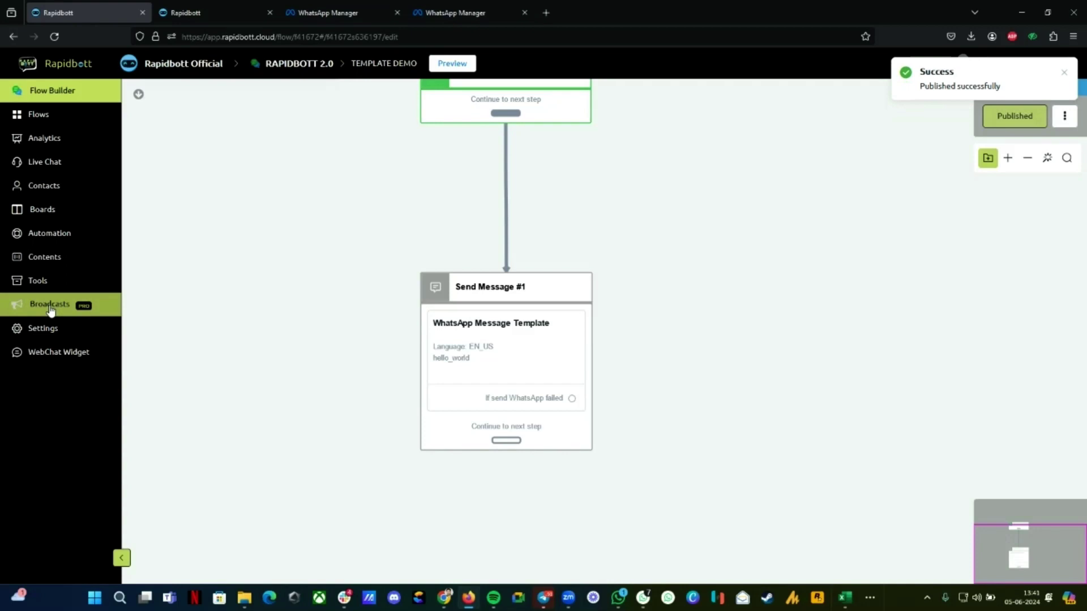
- Check the targeting of a new WHATSAPP_TEMPLATE broadcast and return to the broadcast list without saving it
left_click(49, 309)
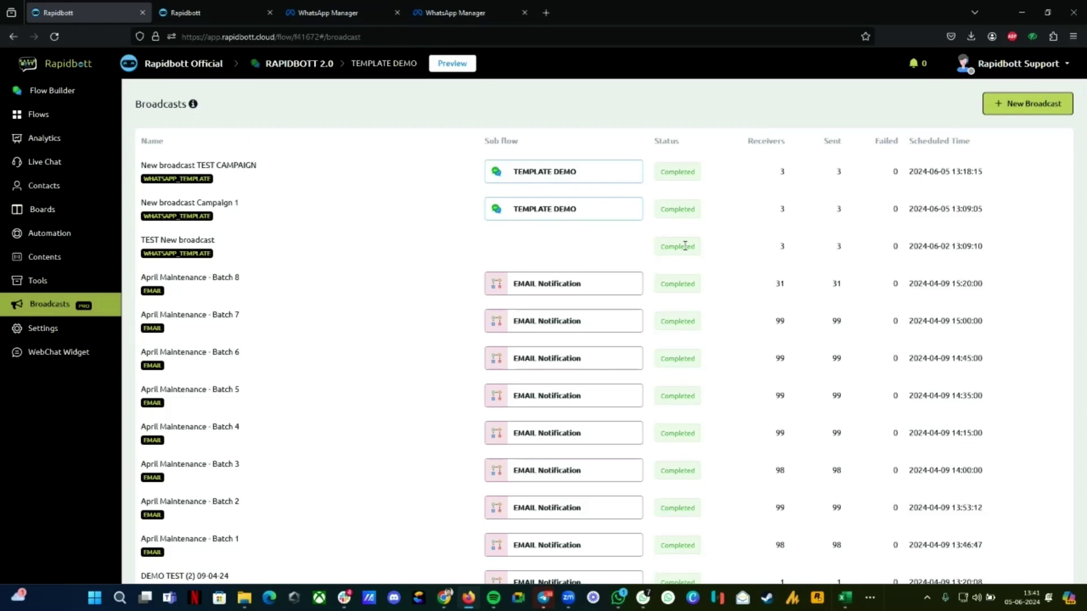
left_click(1019, 103)
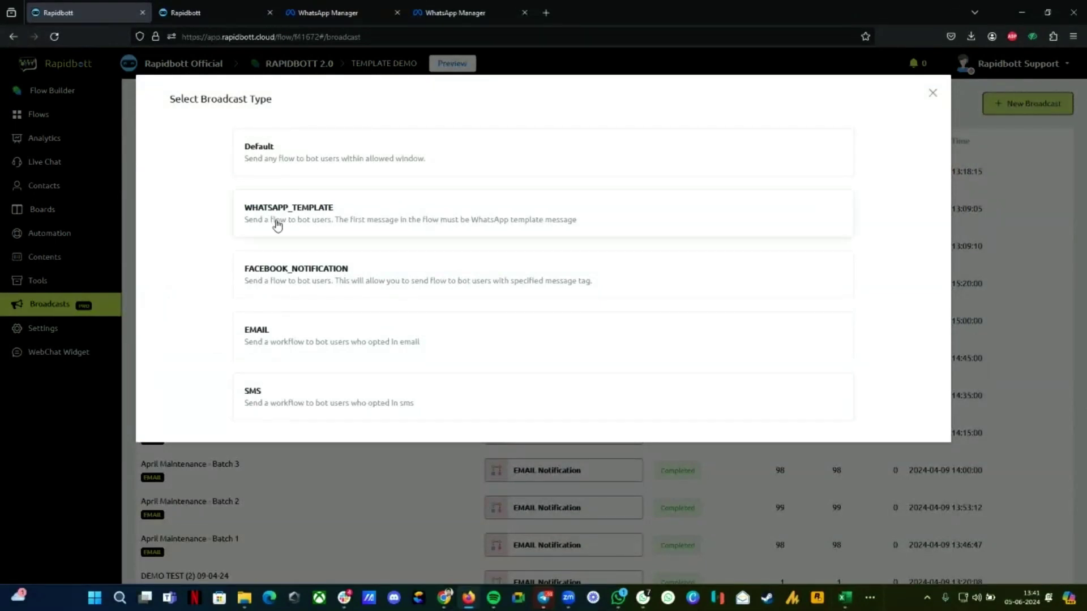
left_click(277, 225)
double_click(36, 203)
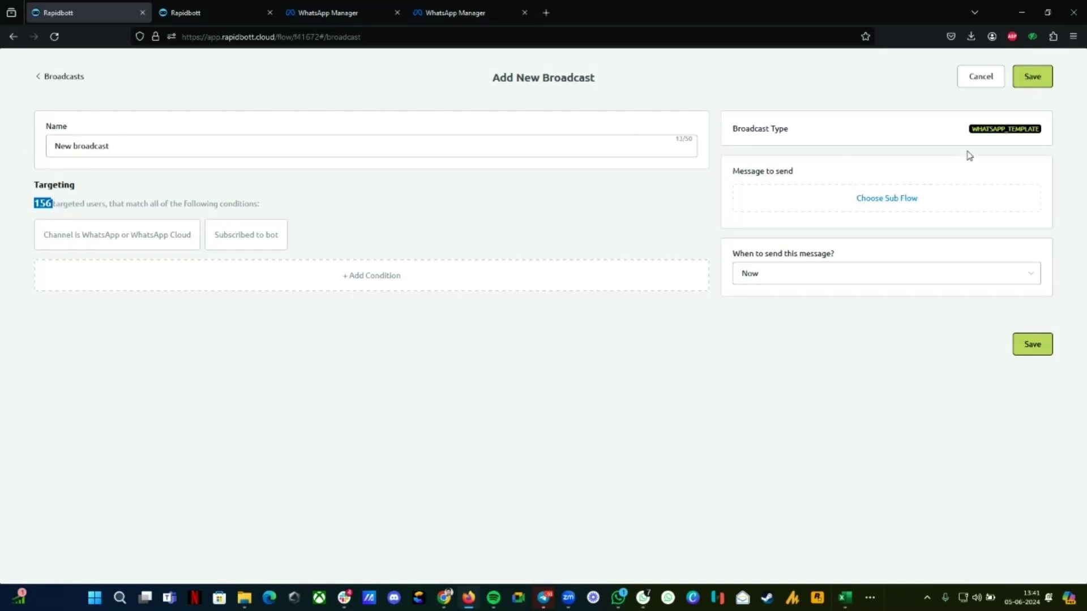
left_click(65, 77)
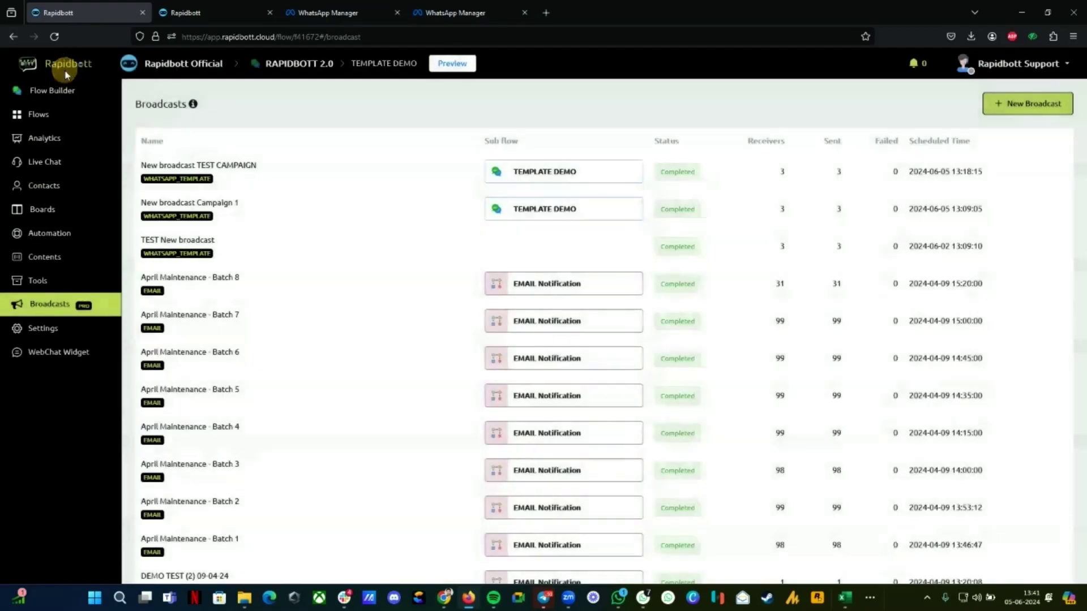
- Search the bot users by the contact's first name and add the contact's WhatsApp account as a bot admin
left_click(48, 282)
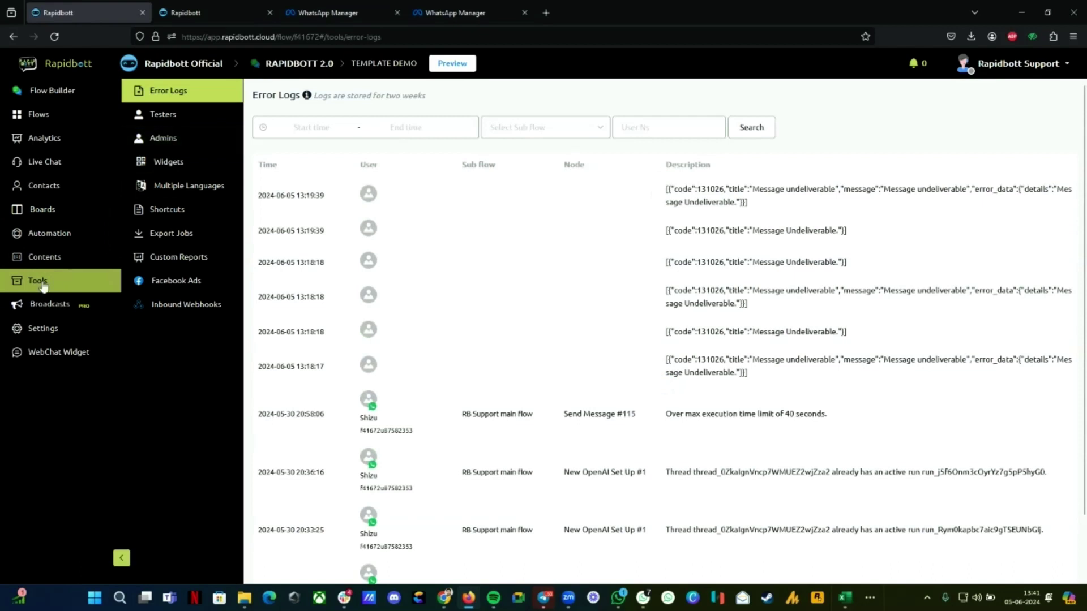
left_click(142, 138)
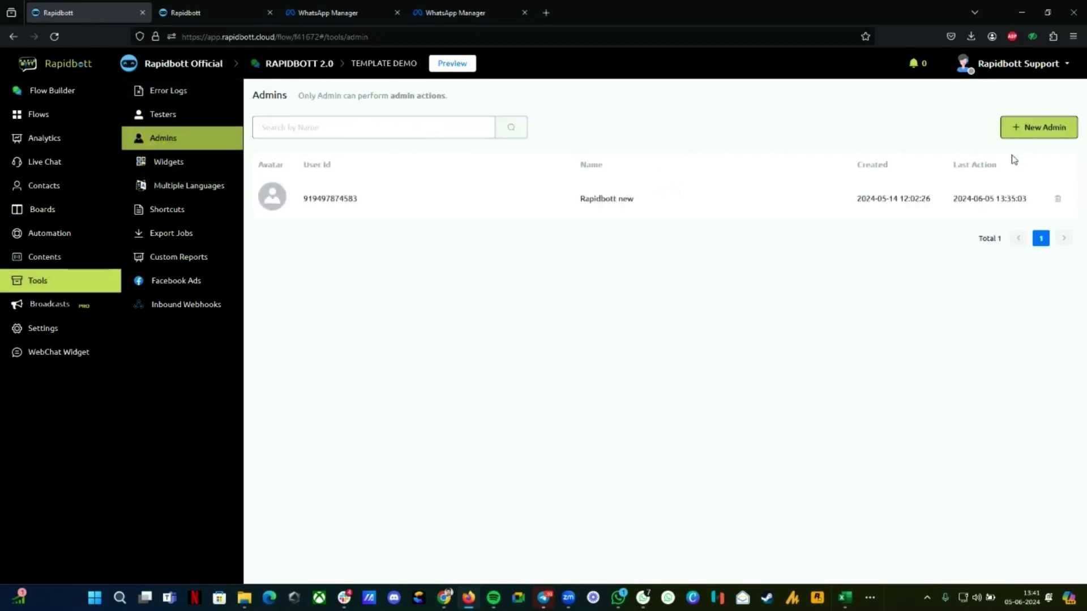
left_click(1031, 127)
left_click(385, 143)
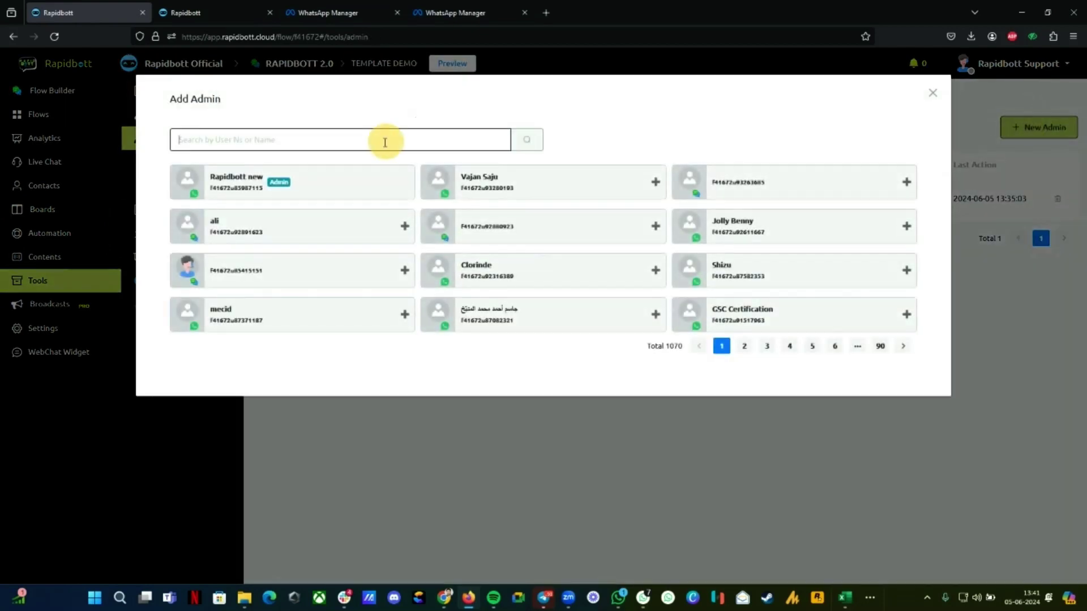
type("vajan")
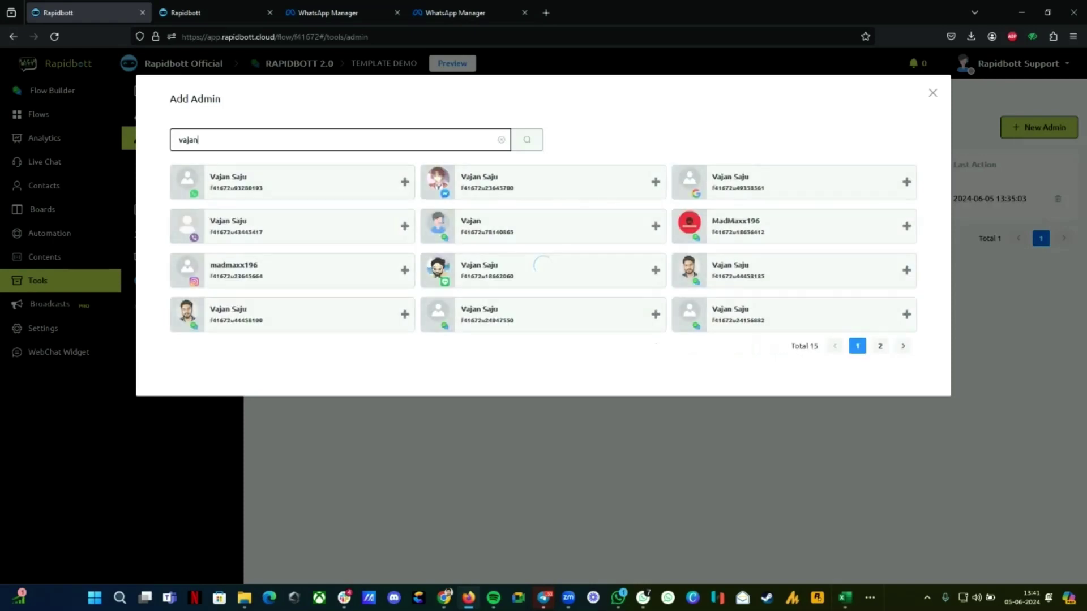
left_click(374, 179)
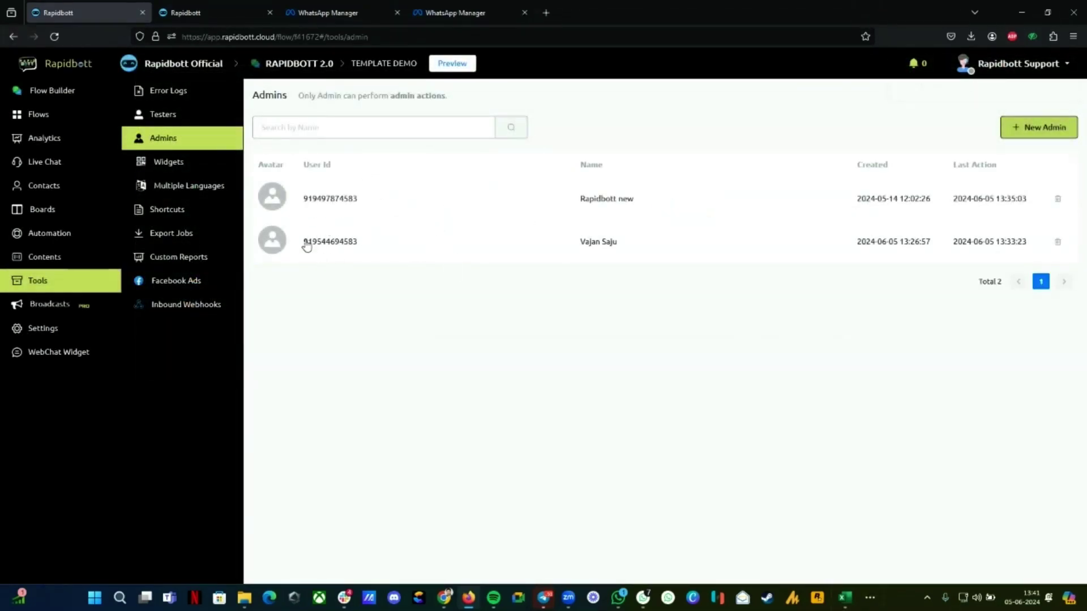
- Examine the newly added admin's phone number and profile details, and close the profile
left_click_drag(303, 244, 388, 245)
left_click(388, 245)
mouse_move(215, 228)
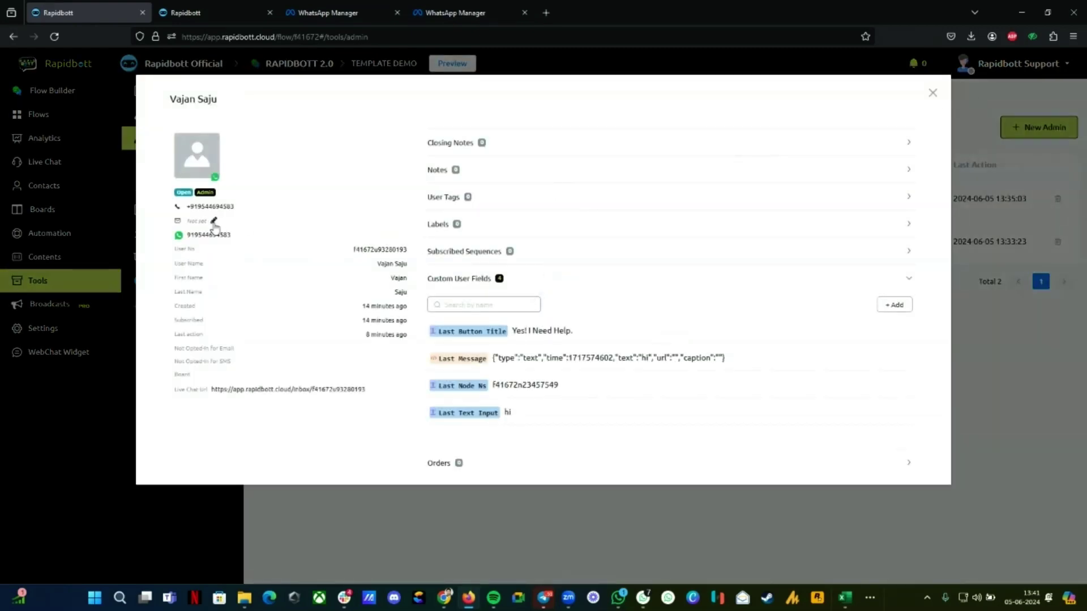
left_click(934, 94)
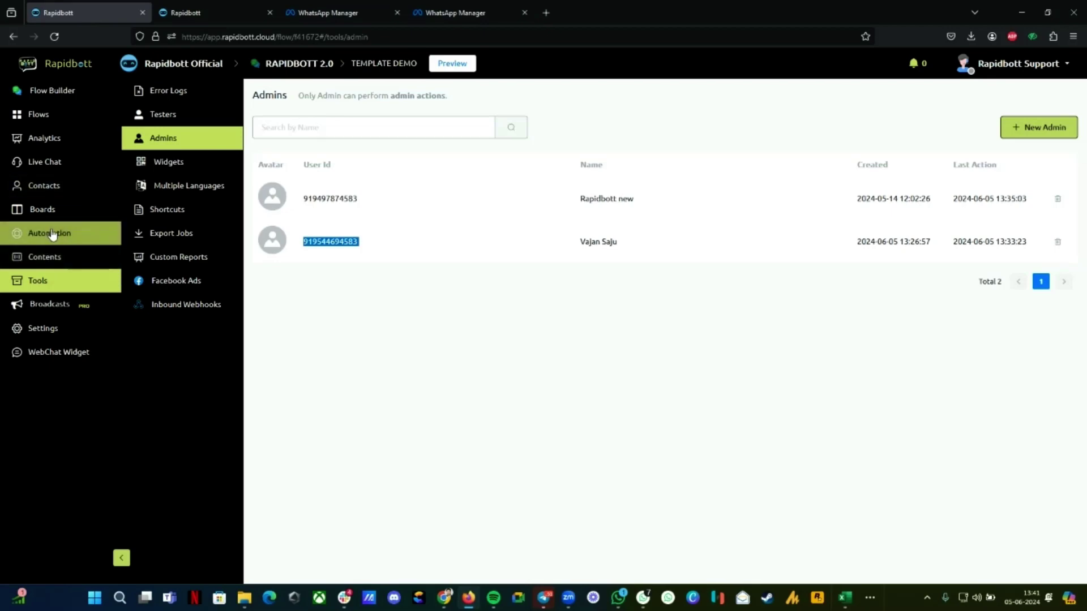
- Create a new WHATSAPP_TEMPLATE broadcast and name it "New broadcast DEMO BROADCASTING"
left_click(50, 305)
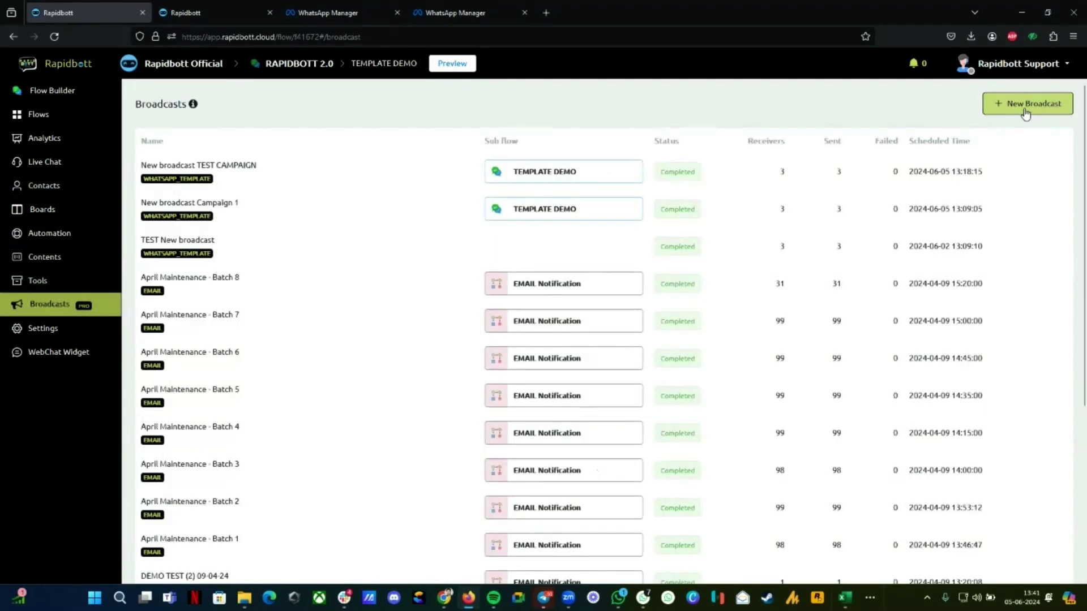
left_click(1026, 112)
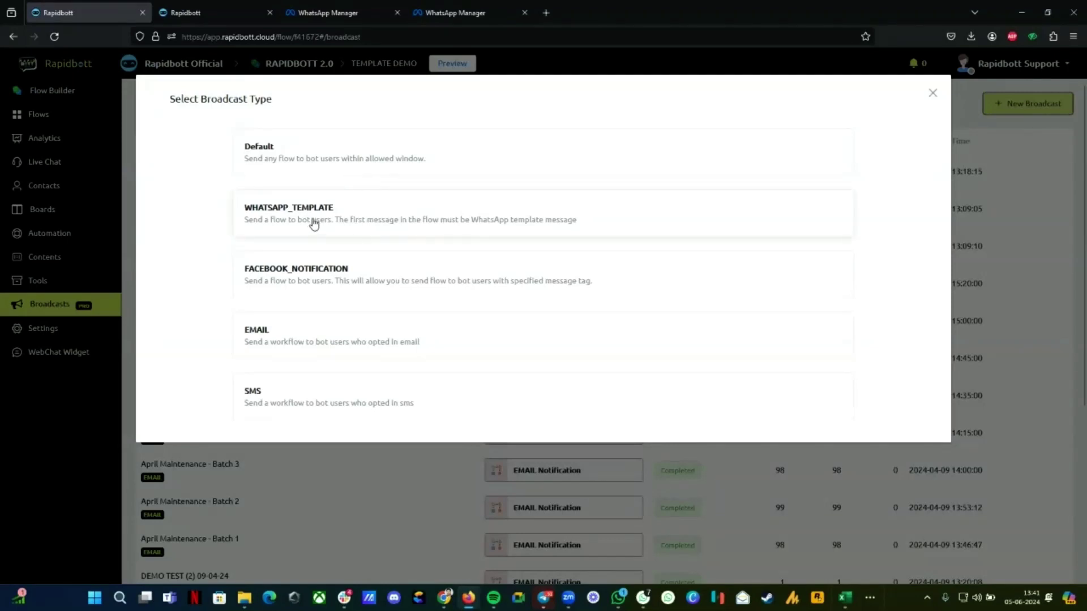
left_click(313, 218)
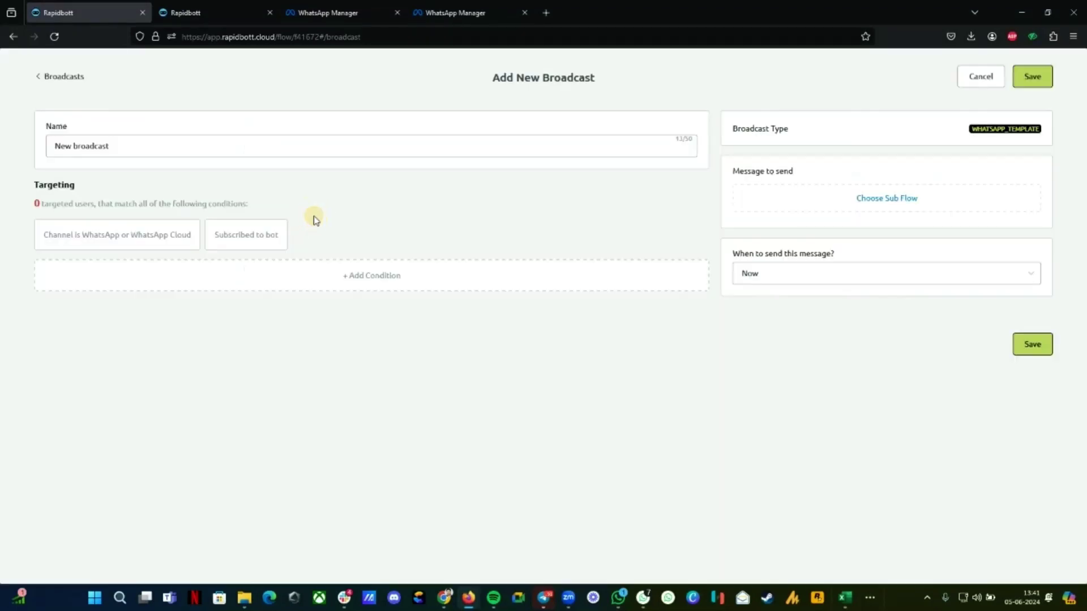
left_click(141, 144)
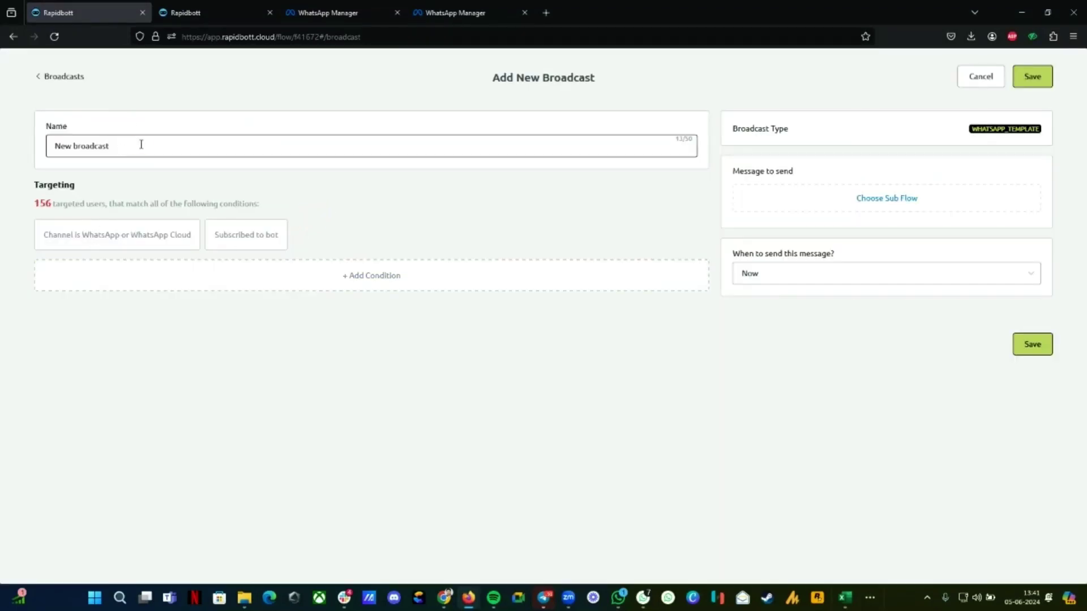
left_click_drag(141, 143, 51, 143)
left_click(152, 144)
left_click(283, 171)
left_click(149, 145)
type("O BROADCASTING")
left_click(192, 169)
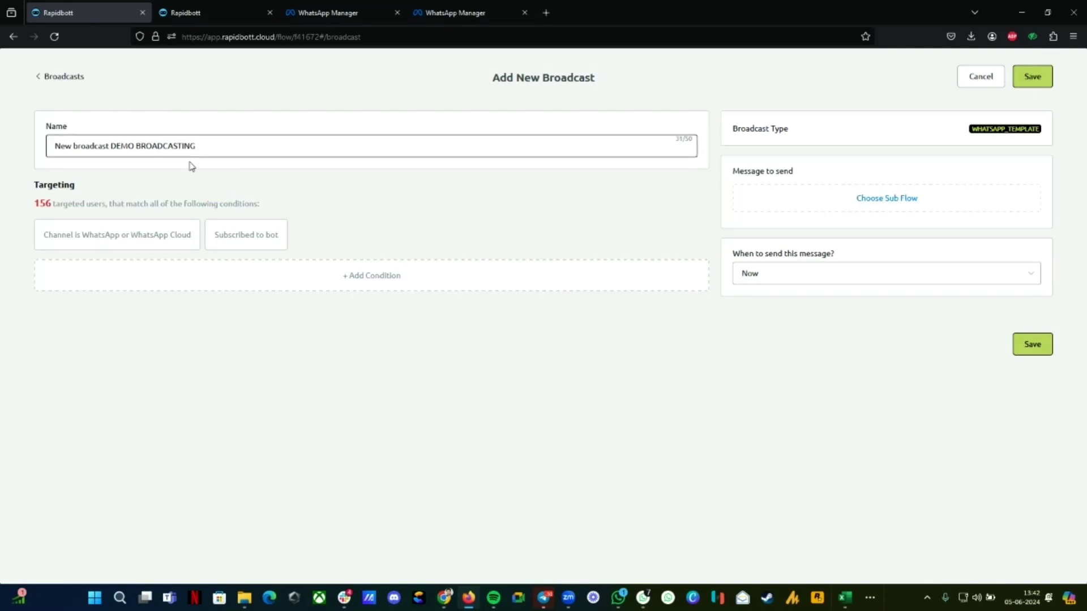
- Add an Is Admin condition to the broadcast's targeting and check the number of targeted users
left_click(361, 283)
left_click(347, 140)
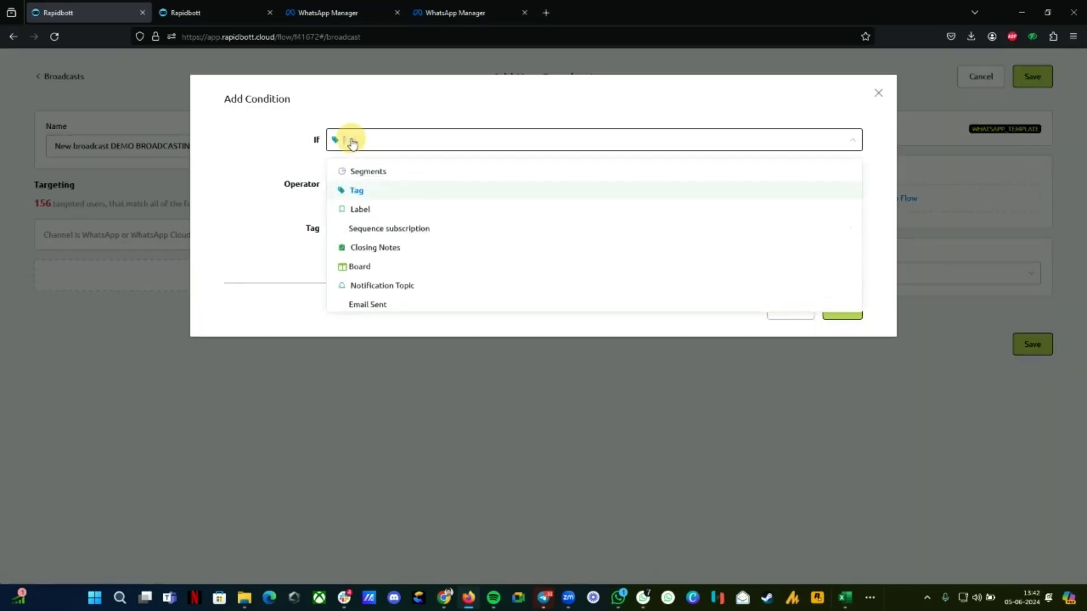
type("ad")
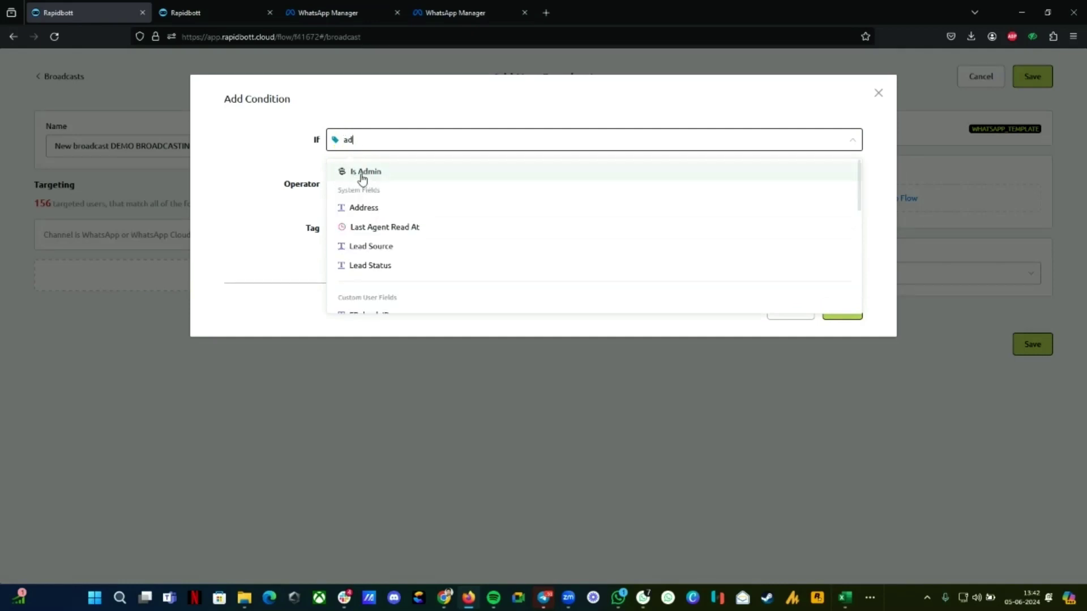
left_click(358, 171)
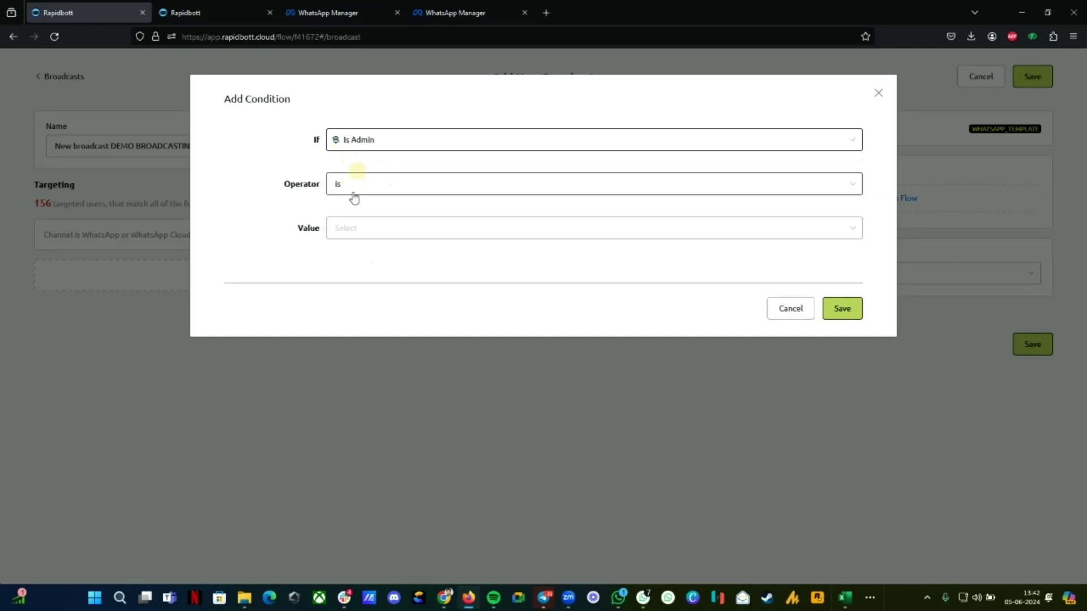
left_click(351, 227)
left_click(352, 260)
left_click(861, 308)
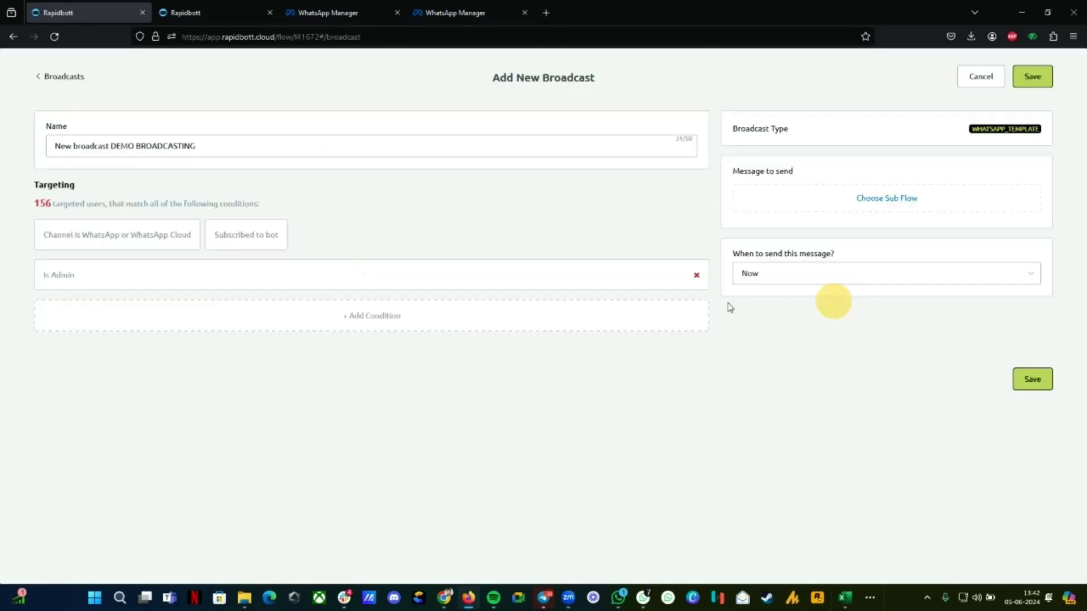
double_click(35, 204)
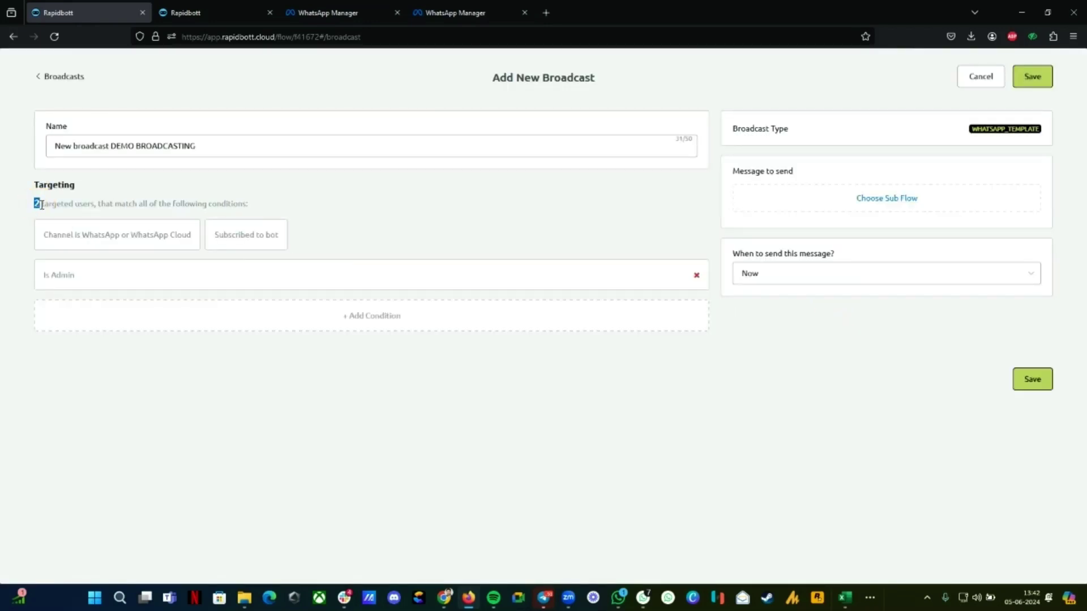
- Search the sub flows for "TEMP" and choose TEMPLATE DEMO as the broadcast's message to send
left_click(866, 204)
left_click(729, 206)
type("TEc")
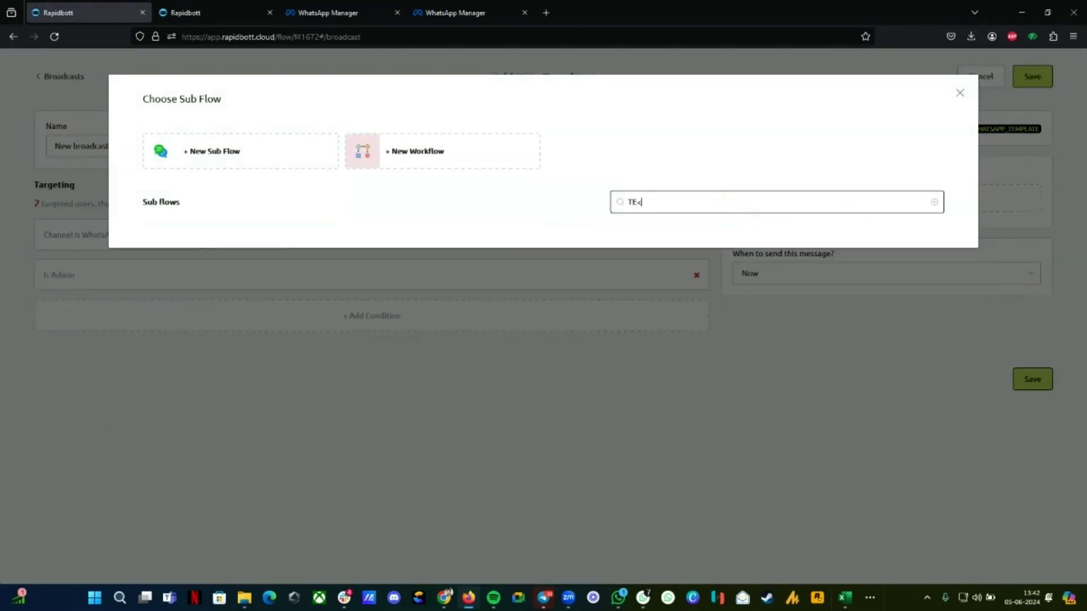
key("BackSpace")
key("BackSpace")
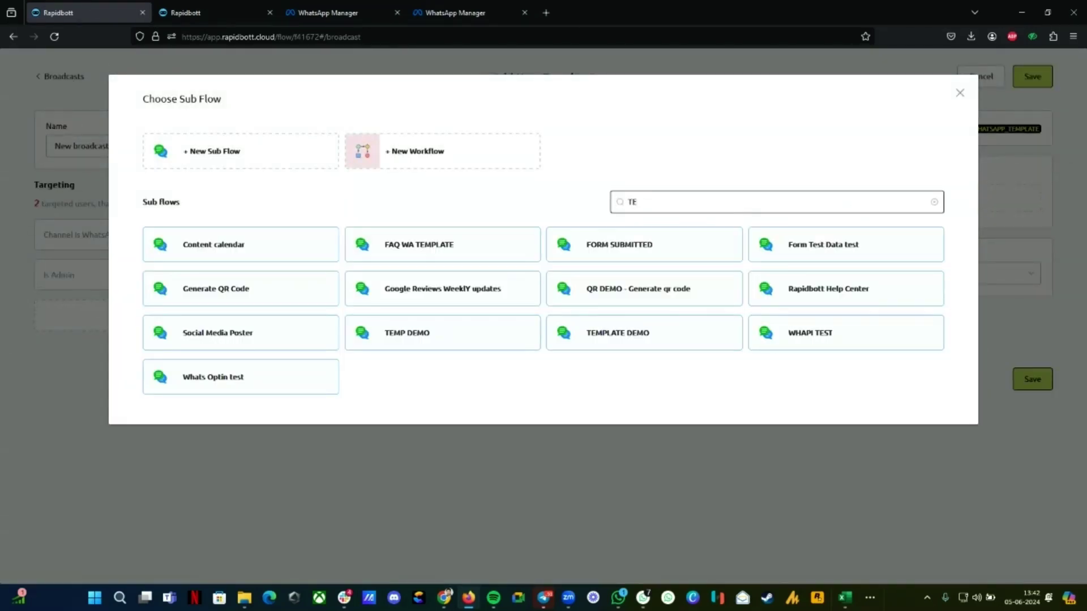
type("MP")
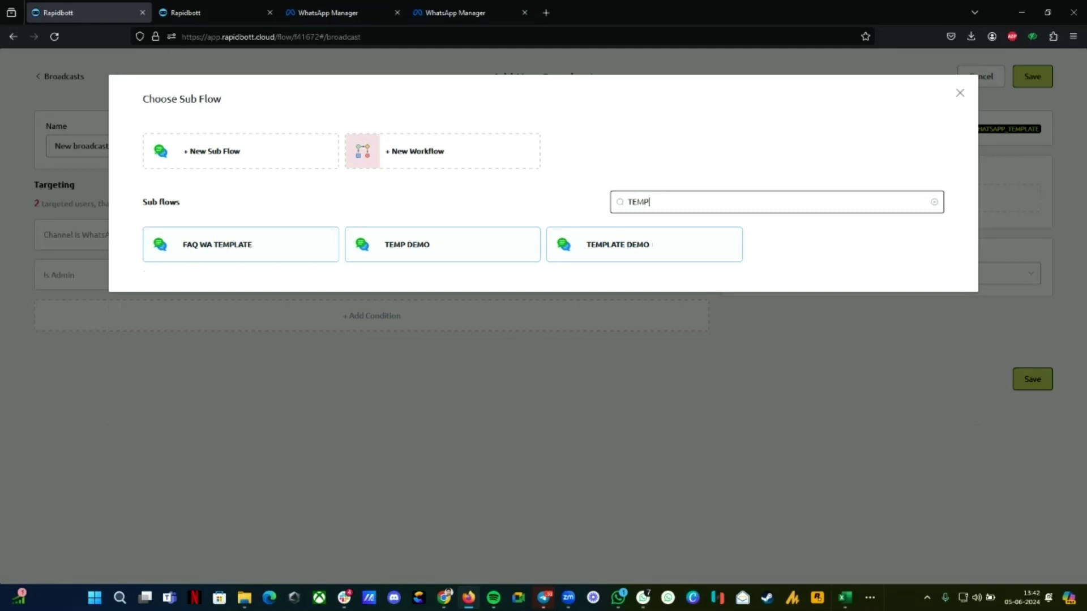
left_click(614, 244)
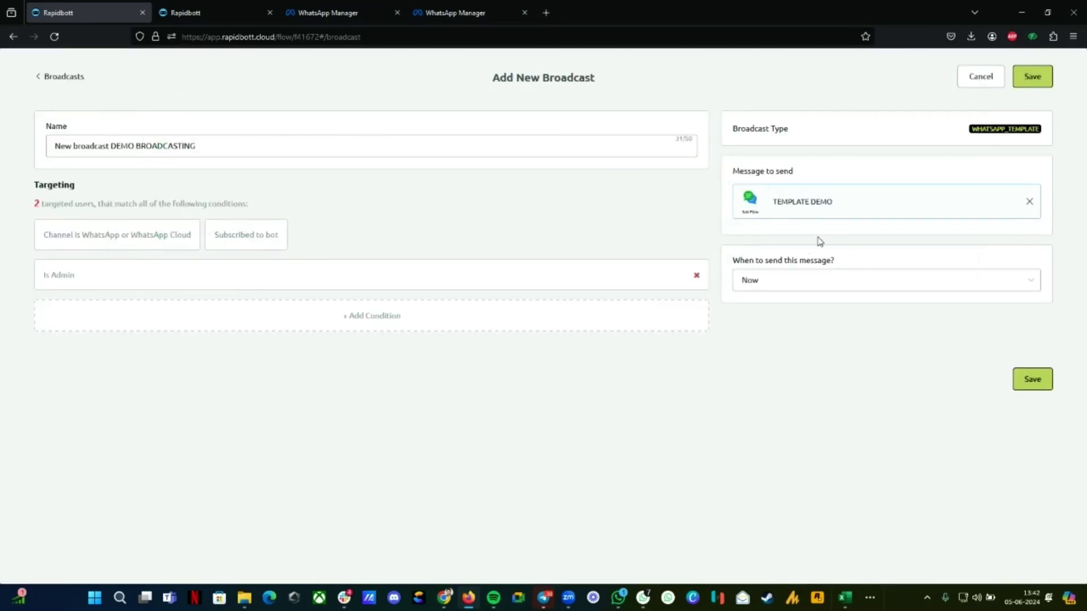
left_click_drag(738, 126, 1054, 127)
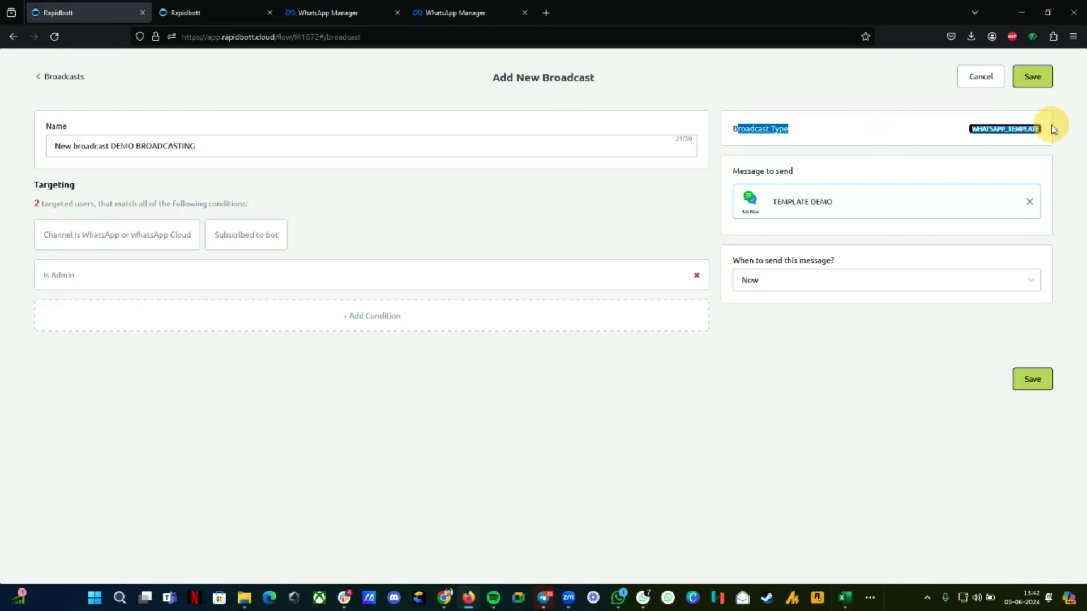
- Try the Schedule for later option for the broadcast and look at its date and time picker
left_click(784, 283)
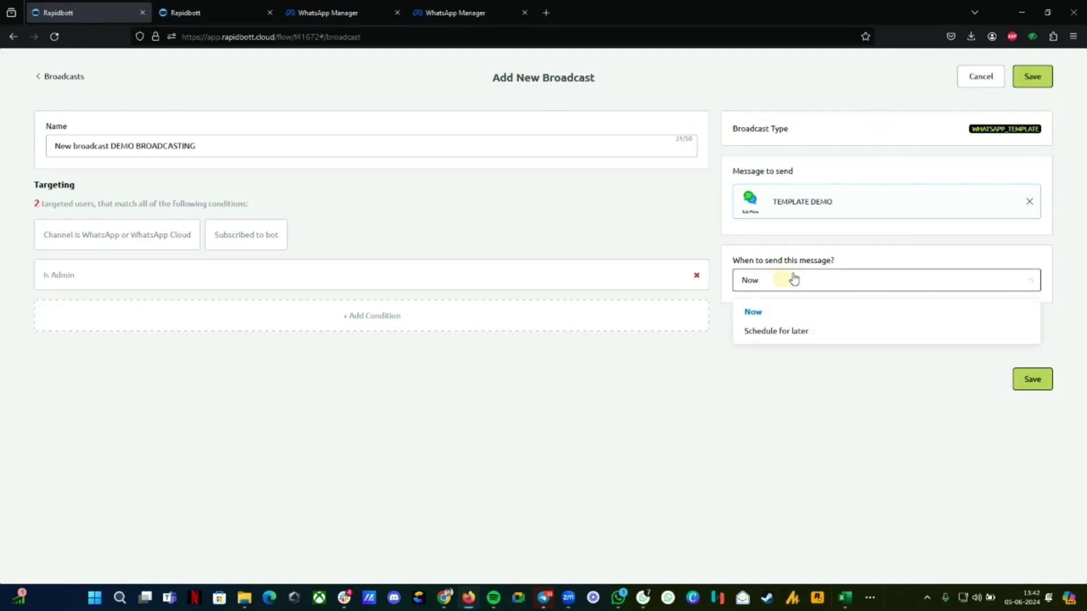
left_click(773, 332)
left_click(787, 311)
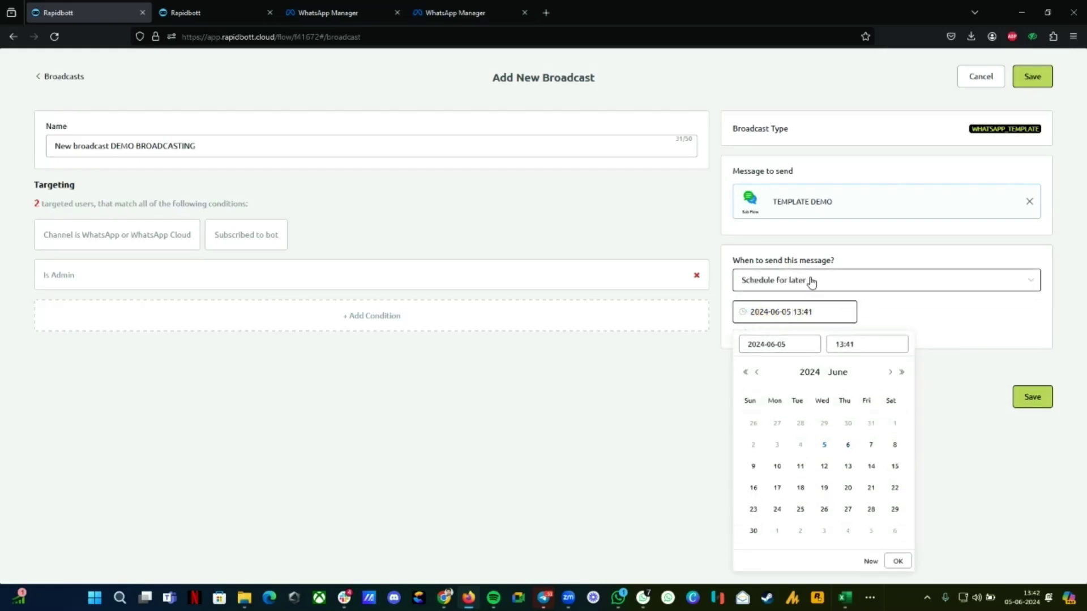
left_click(929, 315)
left_click(760, 310)
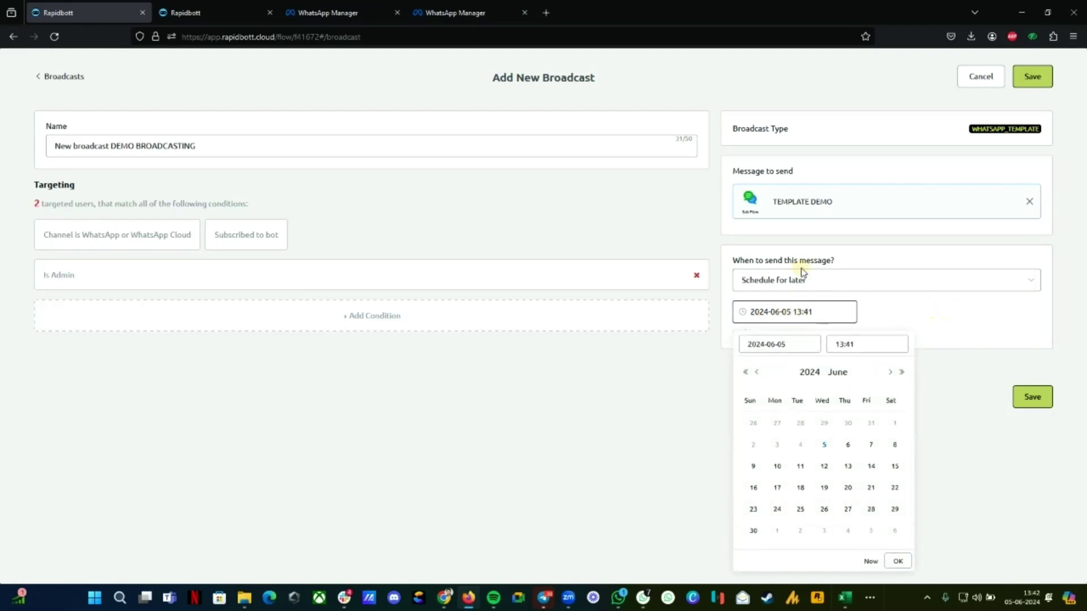
- Set the broadcast's send time to Now and save the broadcast
left_click(793, 282)
left_click(758, 312)
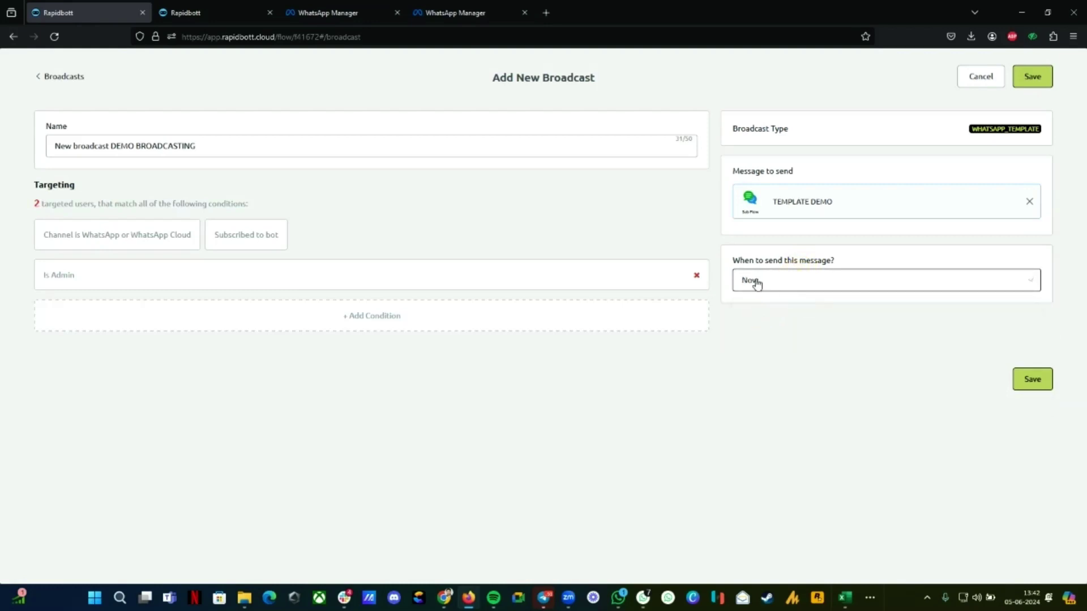
left_click(1029, 383)
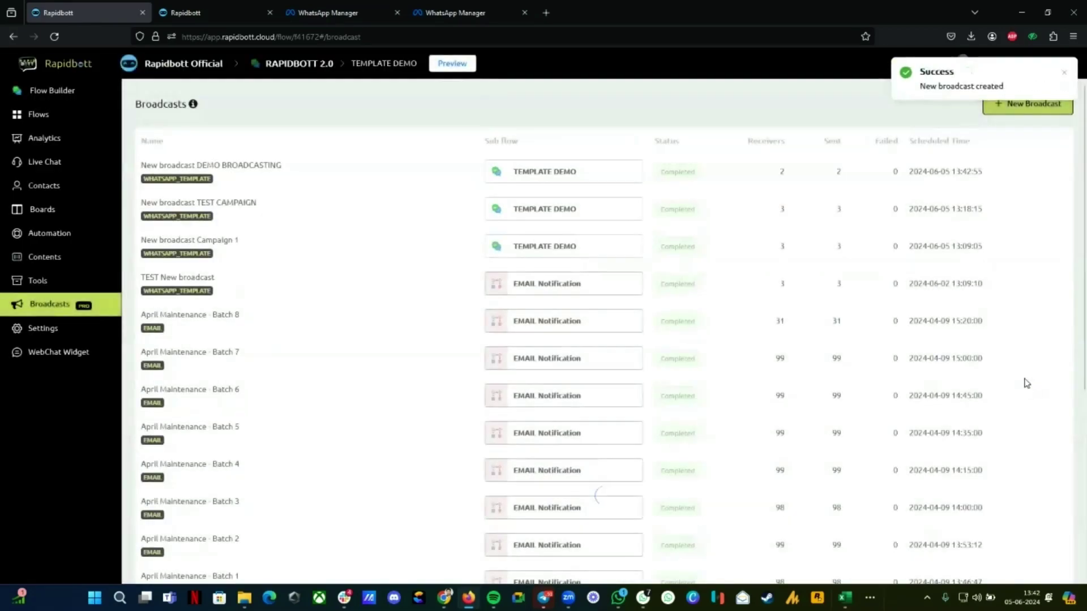
- Switch to WhatsApp Web, examine the latest Hello World template message in the Rapidbott chat, and minimize the window
left_click(643, 598)
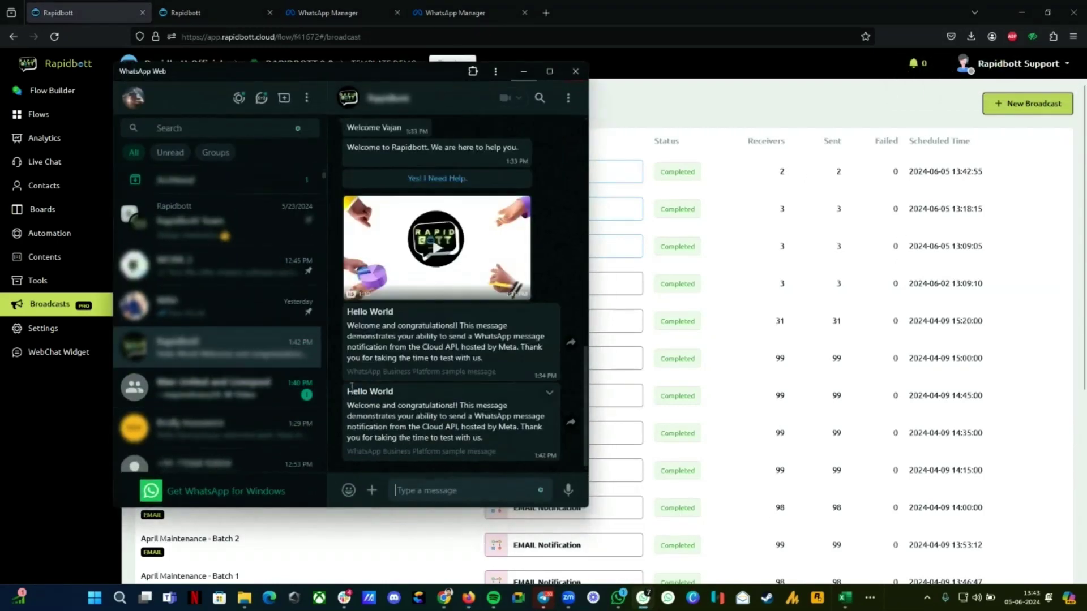
mouse_move(355, 395)
left_mouse_down()
mouse_move(436, 439)
mouse_move(491, 441)
mouse_move(364, 407)
mouse_move(348, 389)
left_mouse_up()
left_click(742, 338)
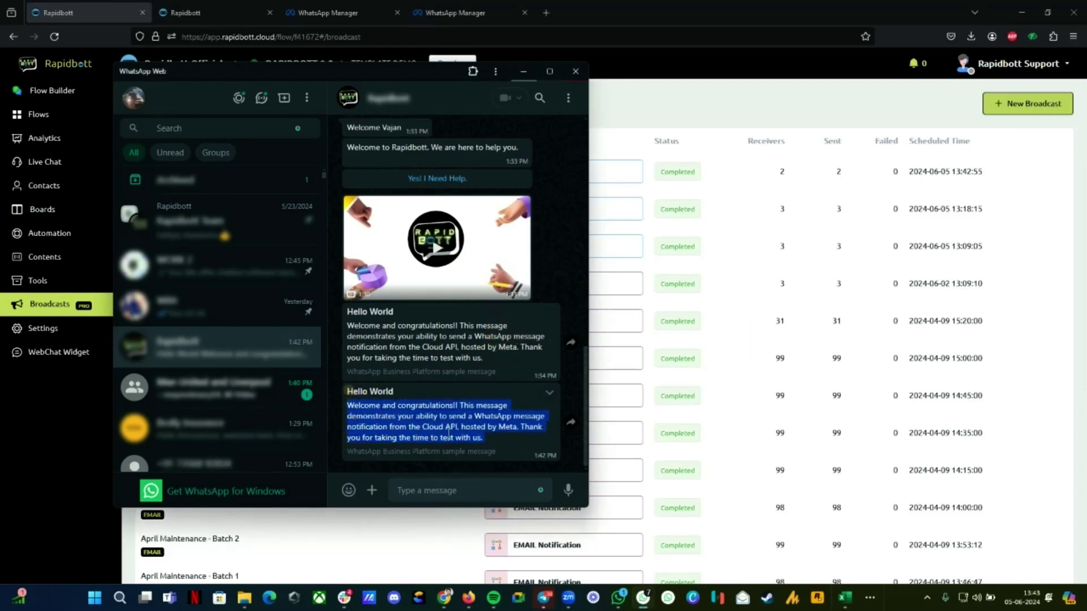
left_click(523, 73)
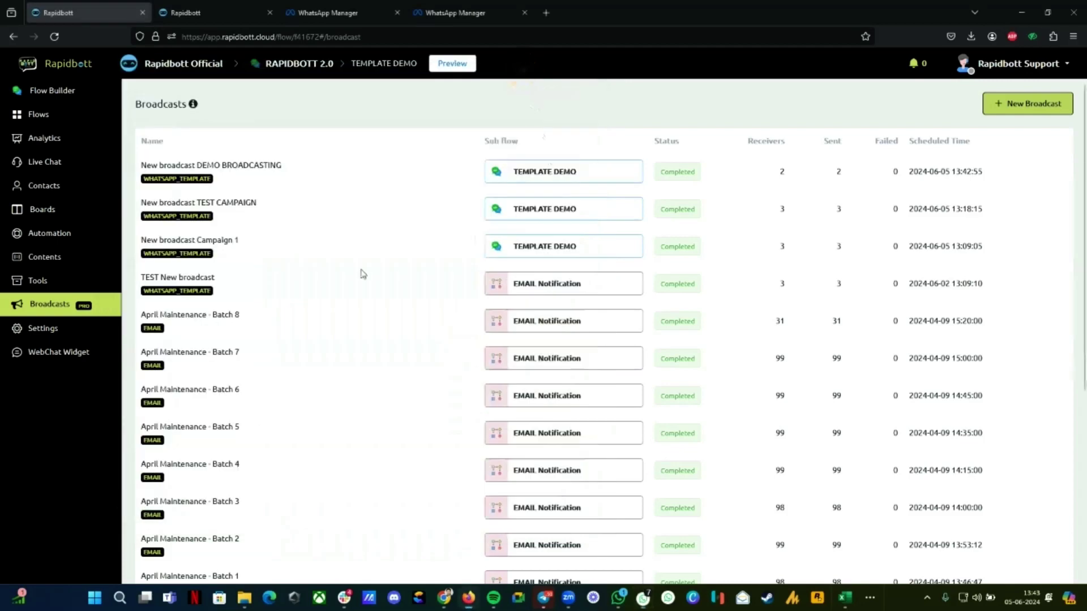
- Examine the broadcast's hello_world message in the live chats of both admin contacts
left_click(48, 166)
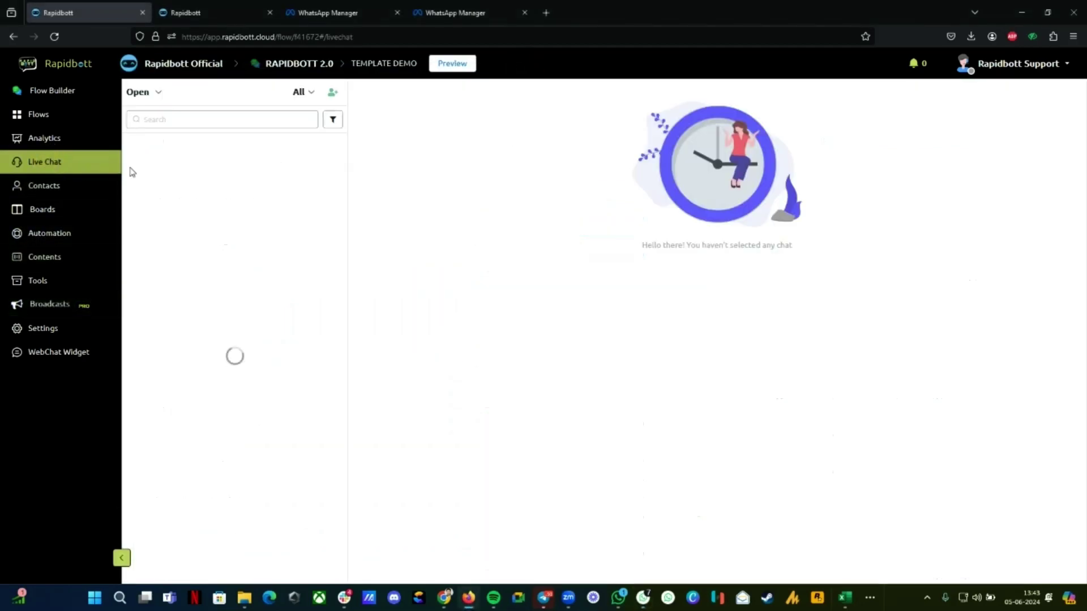
left_click(179, 201)
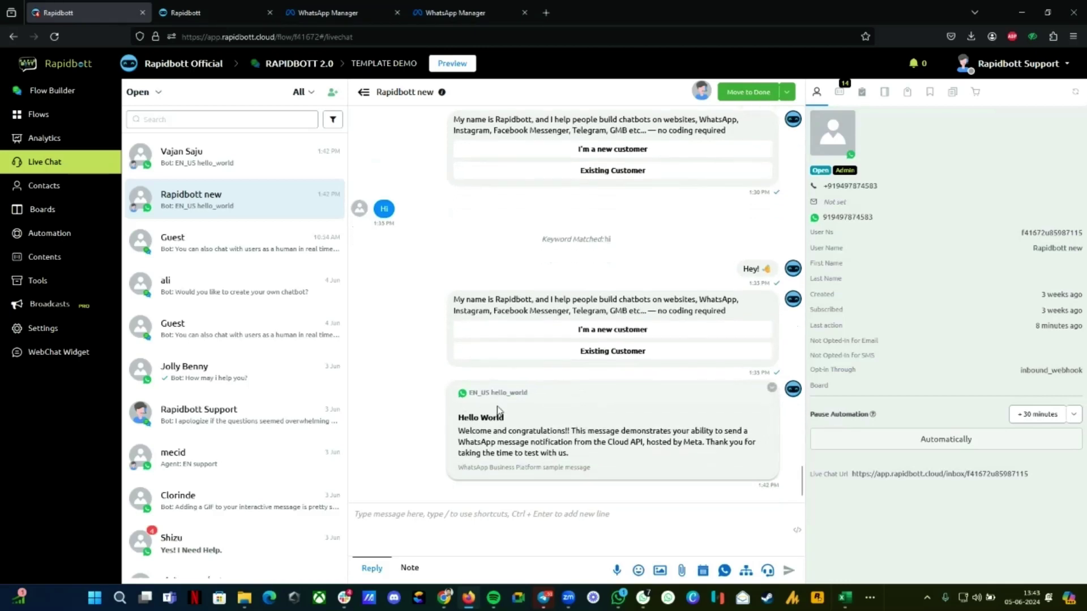
left_click(194, 161)
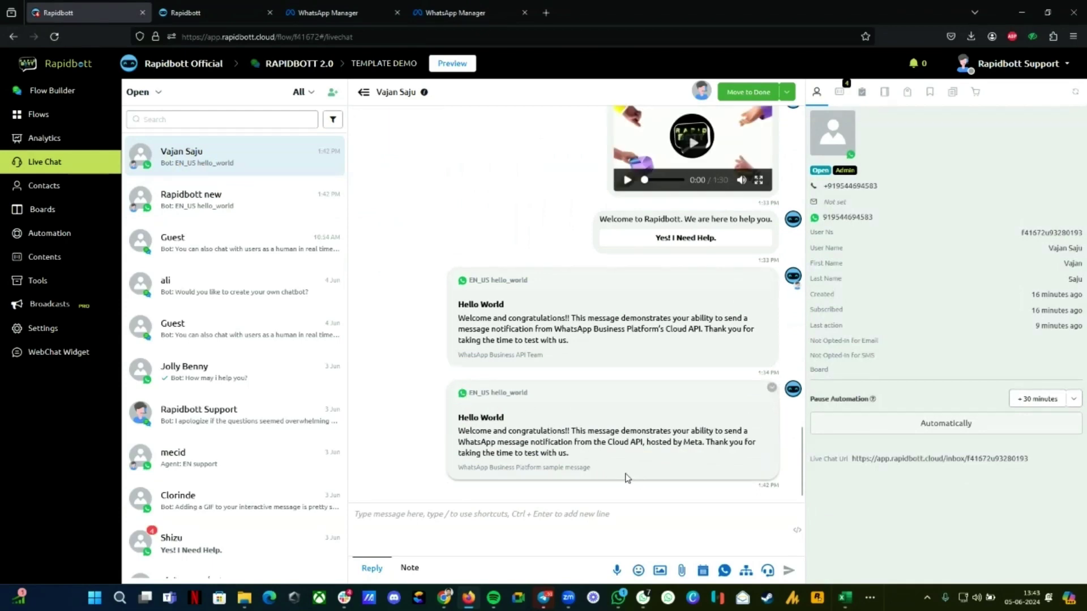
left_click_drag(627, 479, 436, 388)
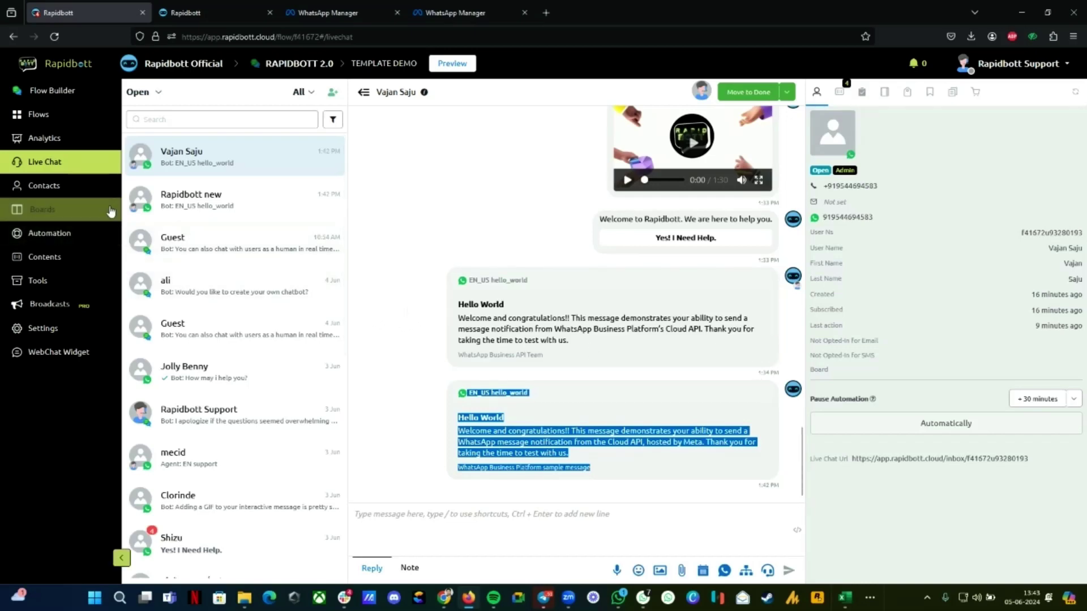
- Start a contact import and upload the "Untitled spreadsheet" CSV file from the Downloads folder
left_click(43, 194)
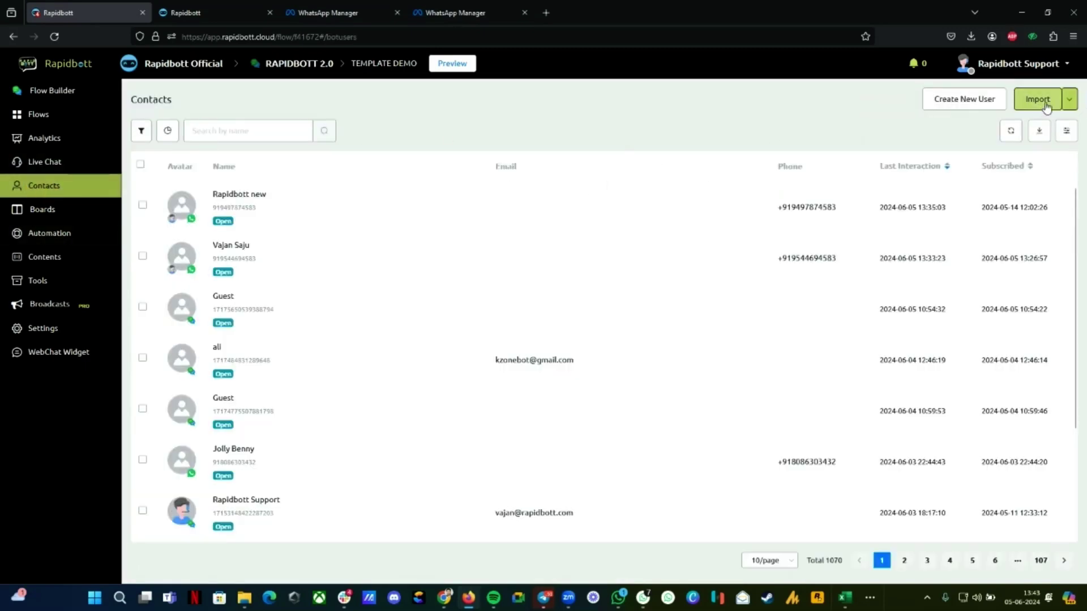
left_click(1045, 101)
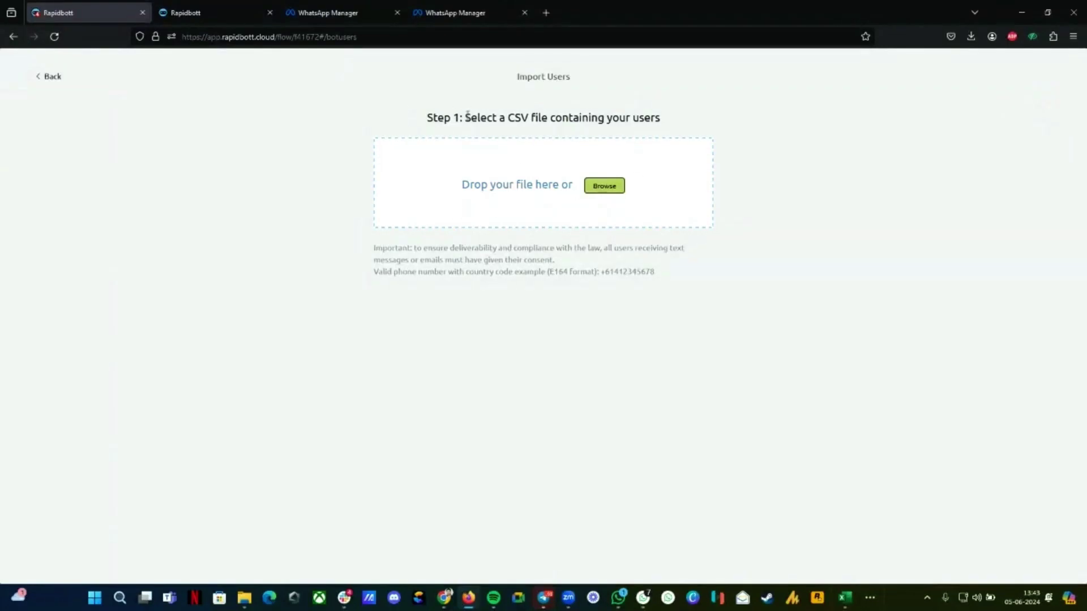
left_click_drag(468, 115, 688, 118)
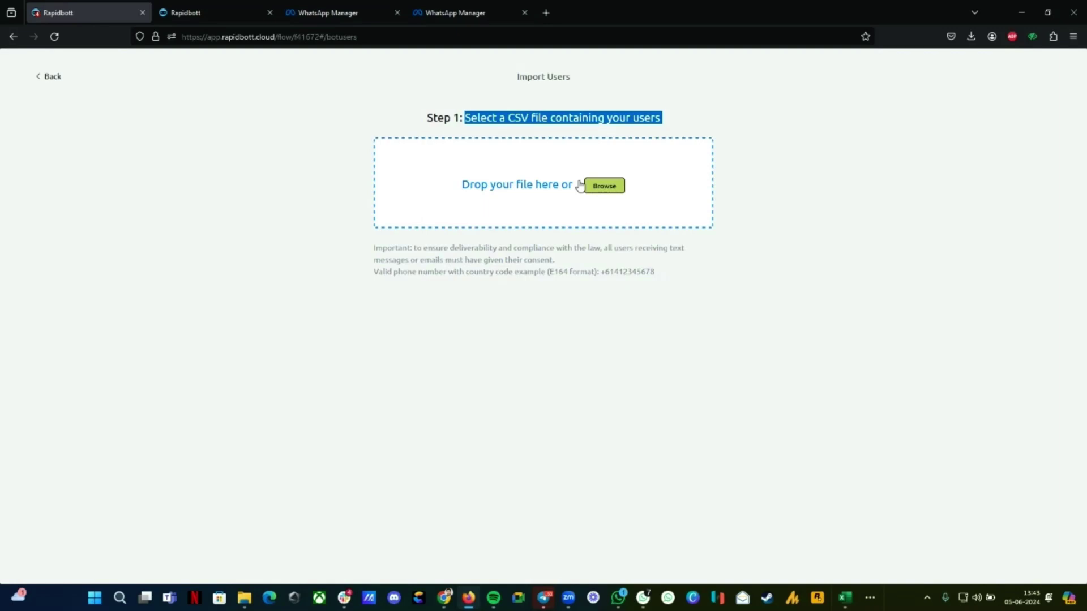
left_click(601, 185)
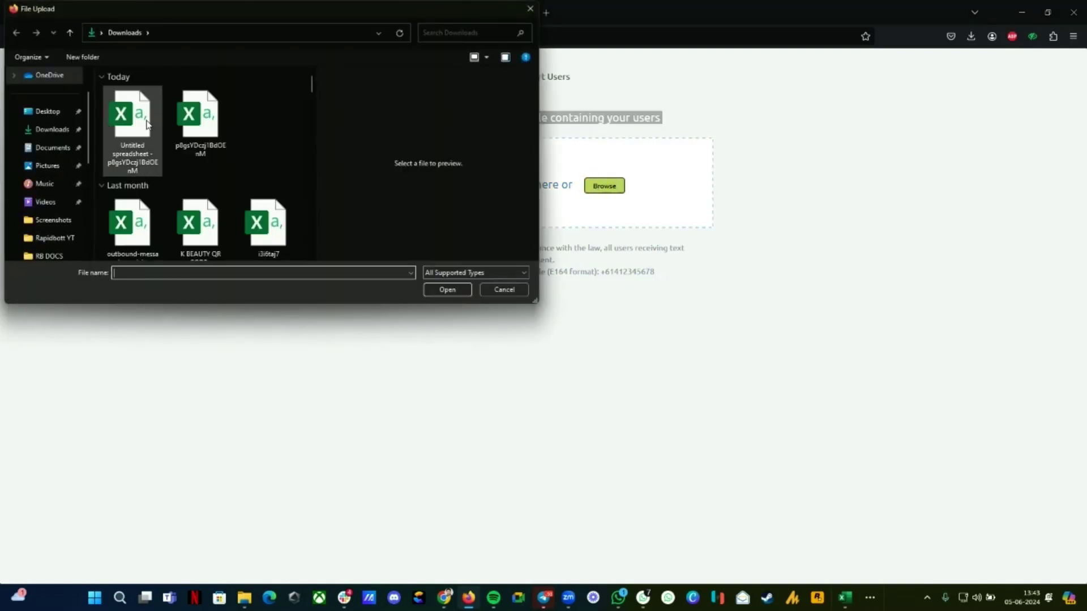
left_click(130, 120)
left_click(448, 291)
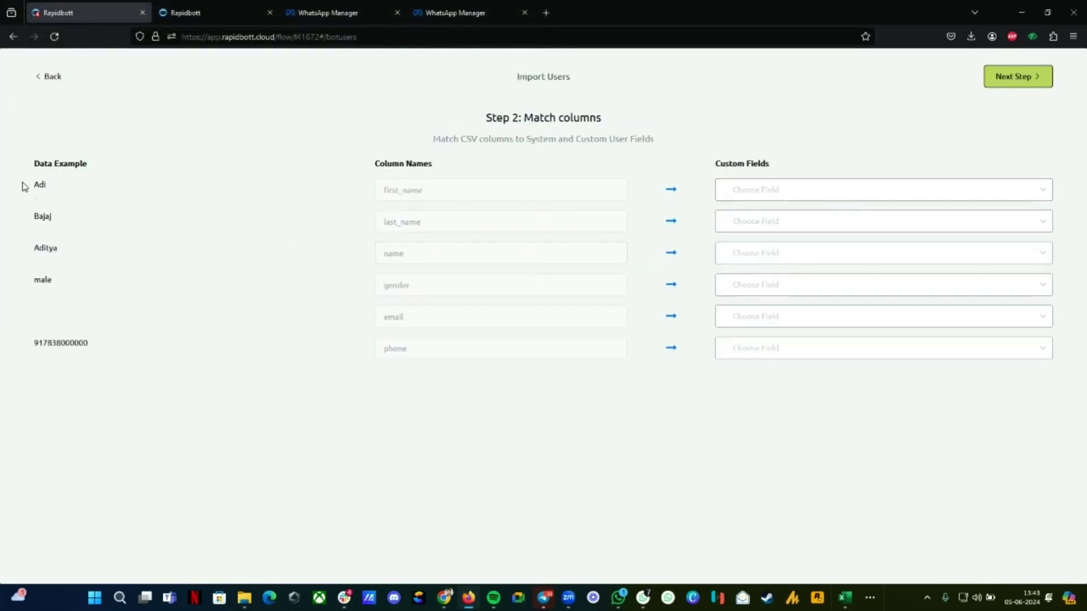
- Match the CSV columns first_name, last_name, name and gender to the First Name, Last Name, User Name and Gender fields
double_click(39, 184)
left_click_drag(42, 184, 411, 344)
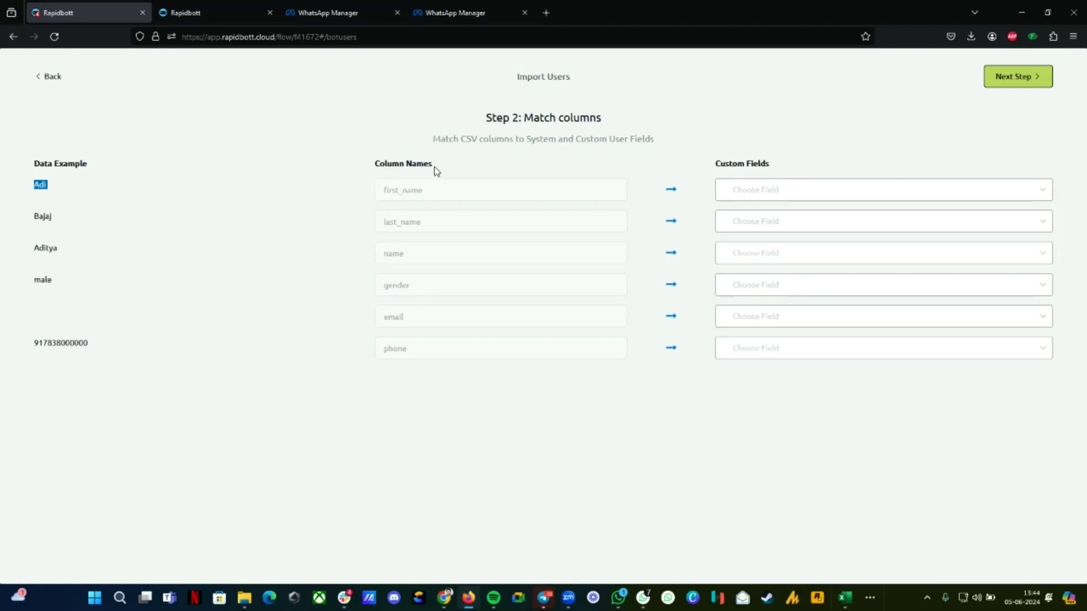
left_click(753, 192)
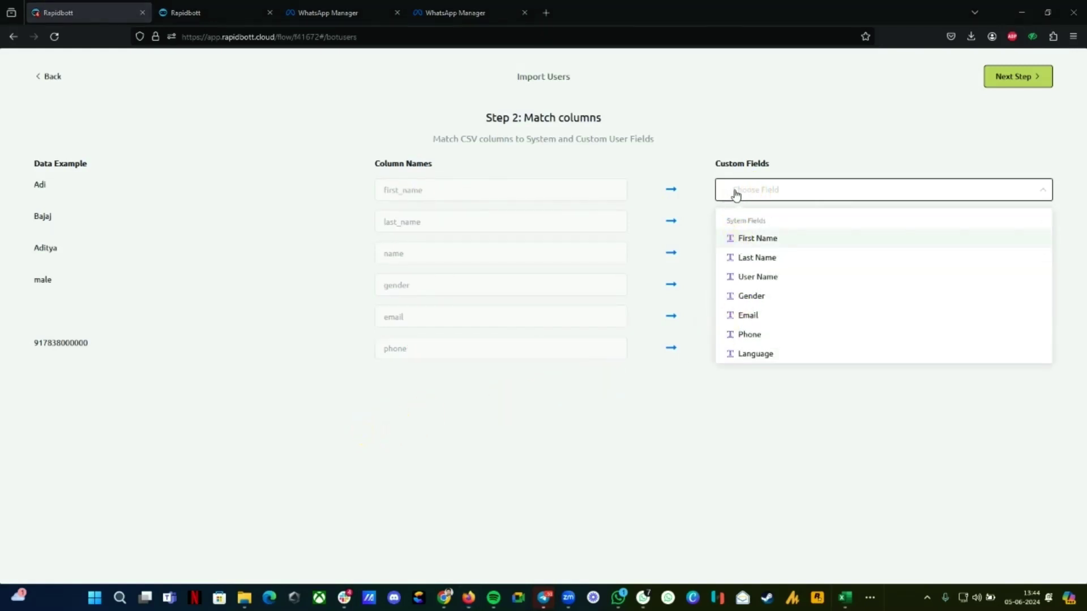
left_click(757, 237)
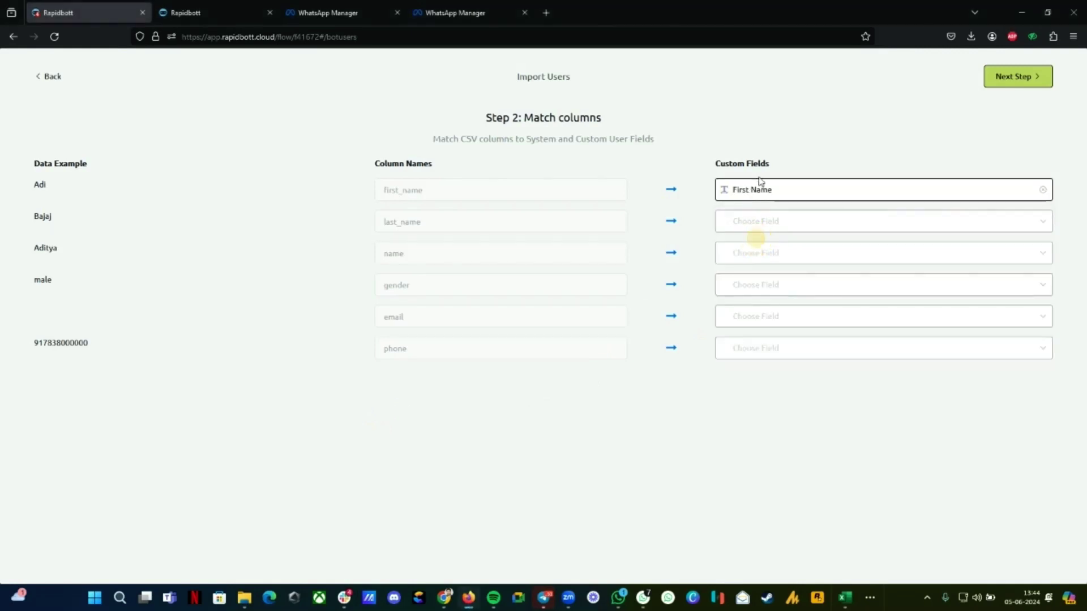
left_click(756, 221)
left_click(759, 288)
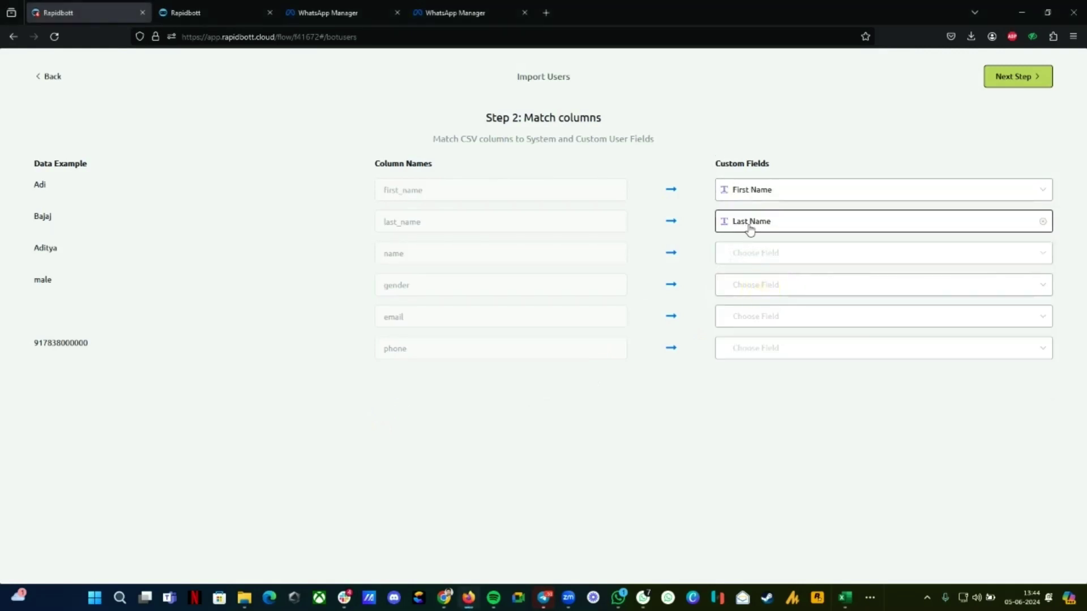
left_click(748, 254)
left_click(761, 340)
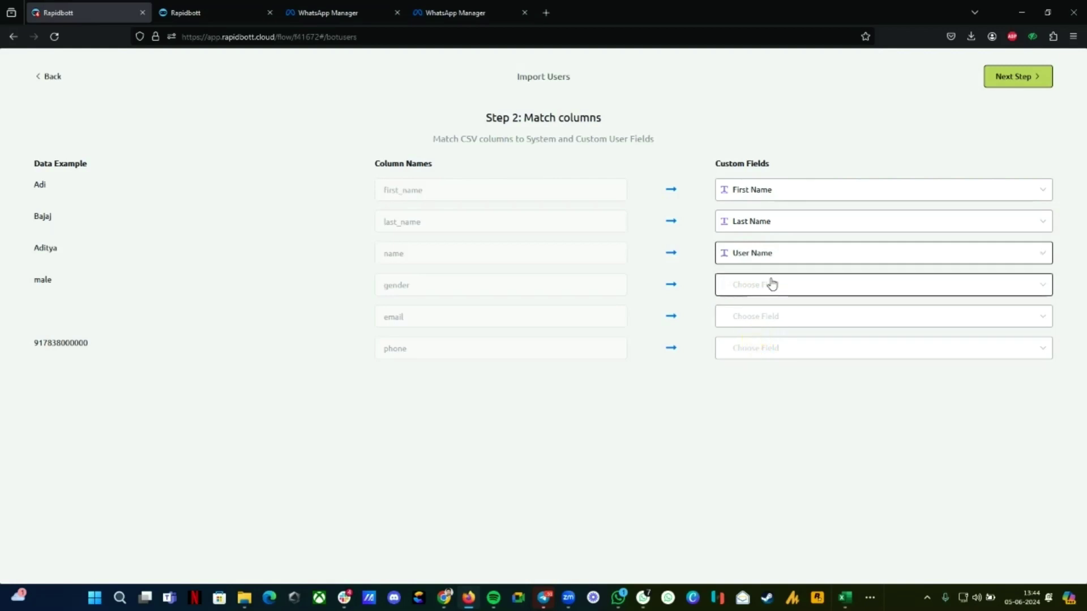
left_click(772, 284)
left_click(767, 391)
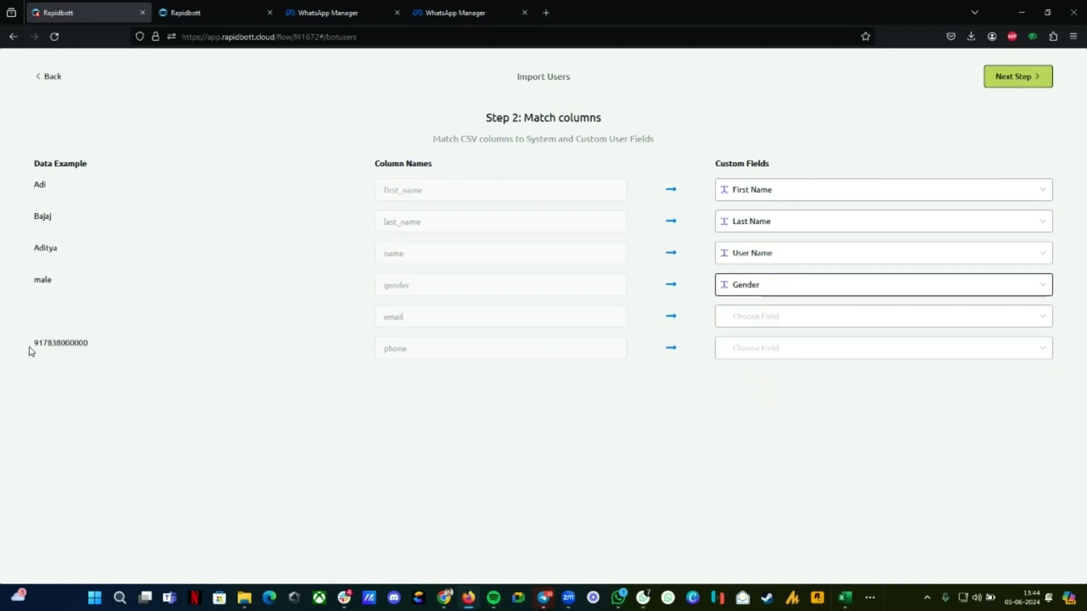
- Match the phone column to the Phone field and the email column to the Email field
left_click_drag(32, 343, 93, 343)
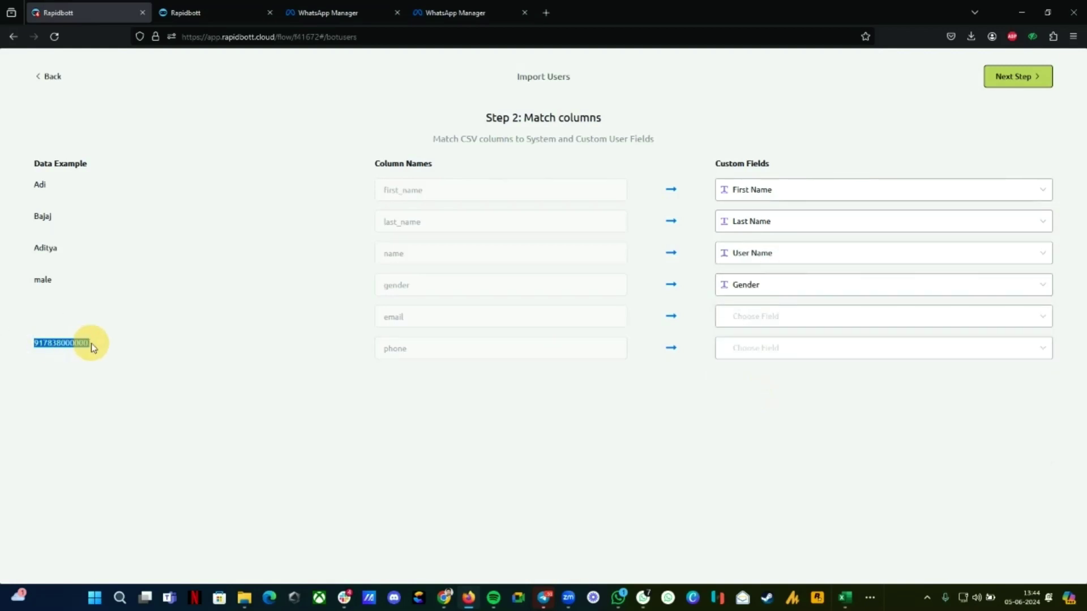
left_click(762, 350)
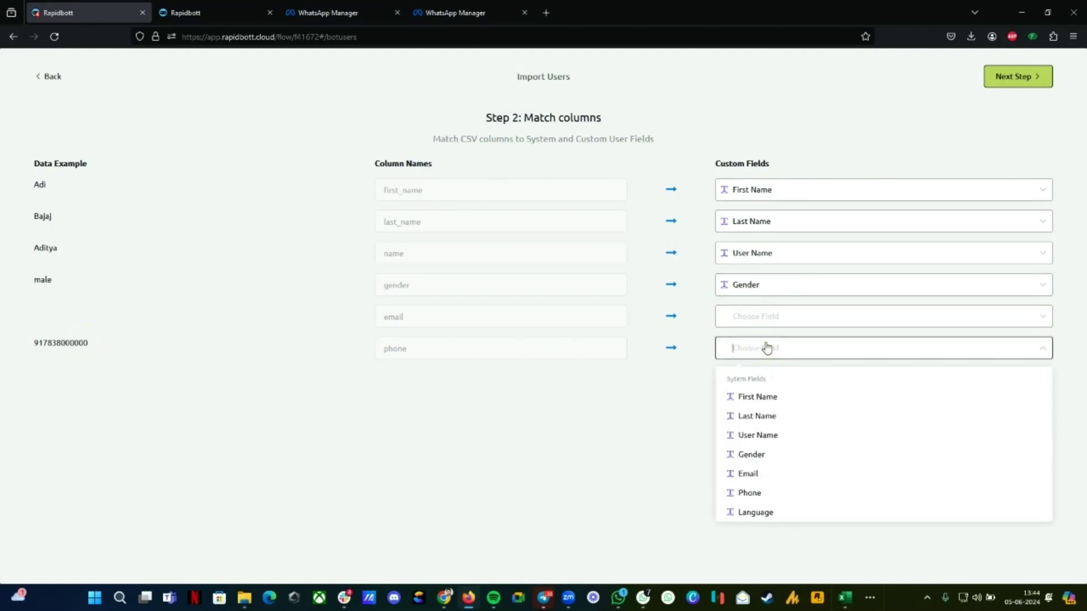
left_click(750, 496)
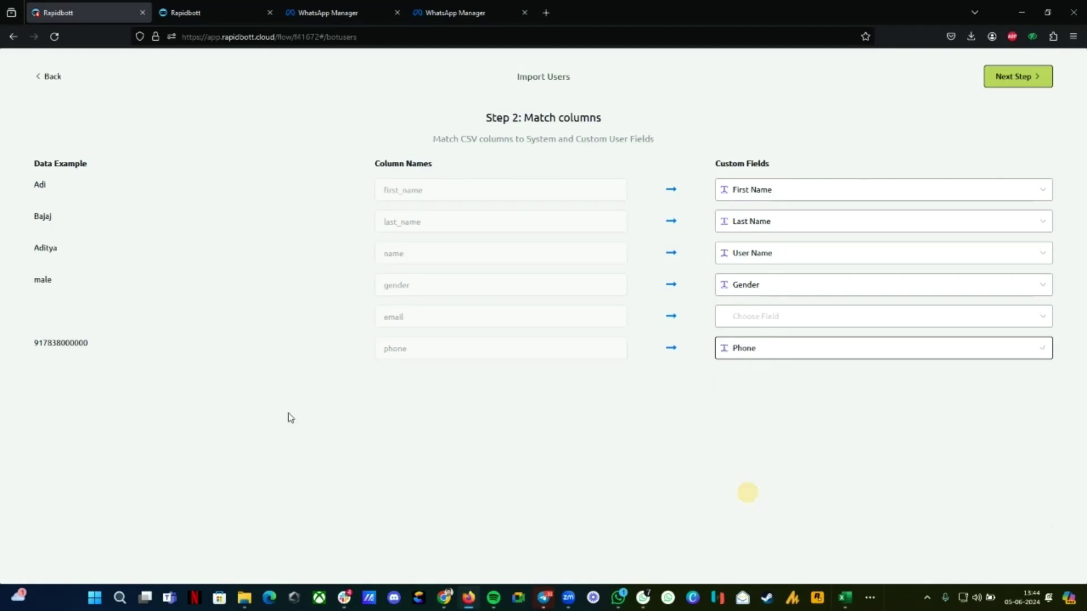
left_click(35, 343)
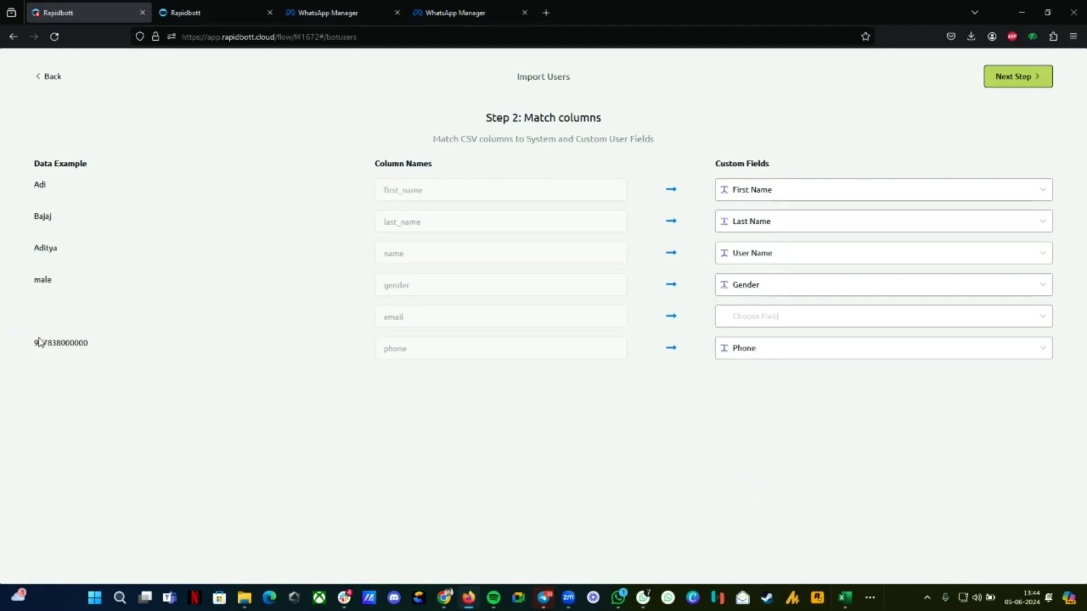
left_click(36, 343)
left_click(742, 317)
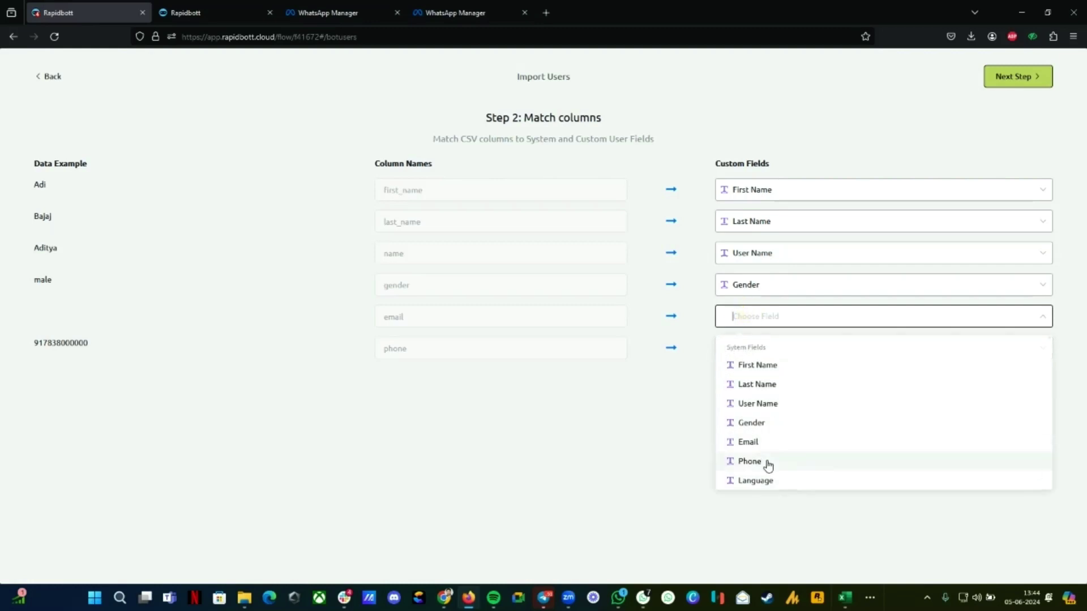
left_click(757, 445)
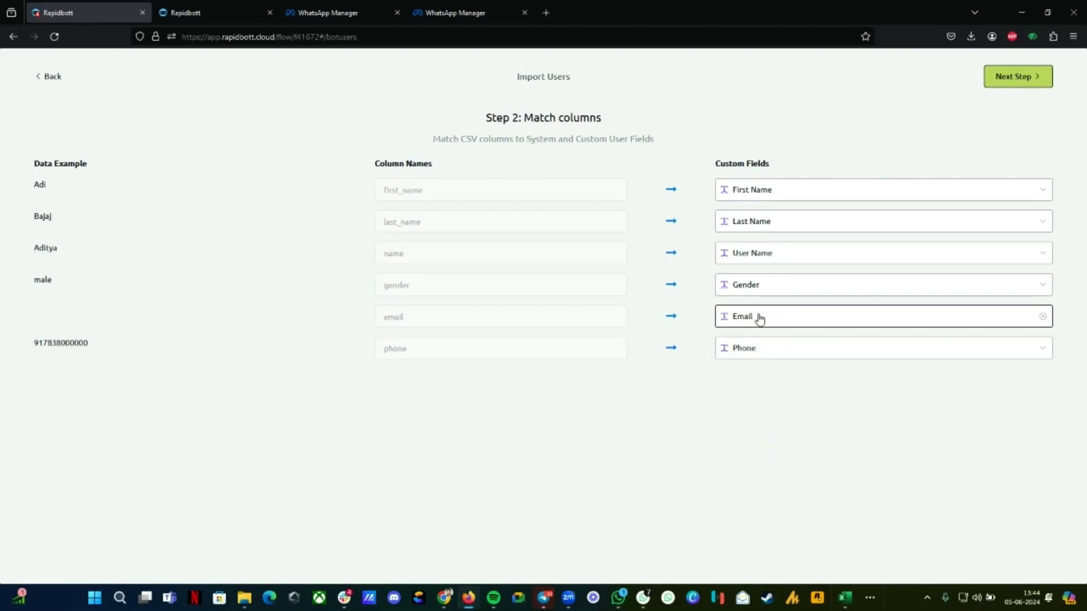
- Proceed to the final import review and set the channel to WhatsApp
left_click(1028, 82)
left_click(413, 293)
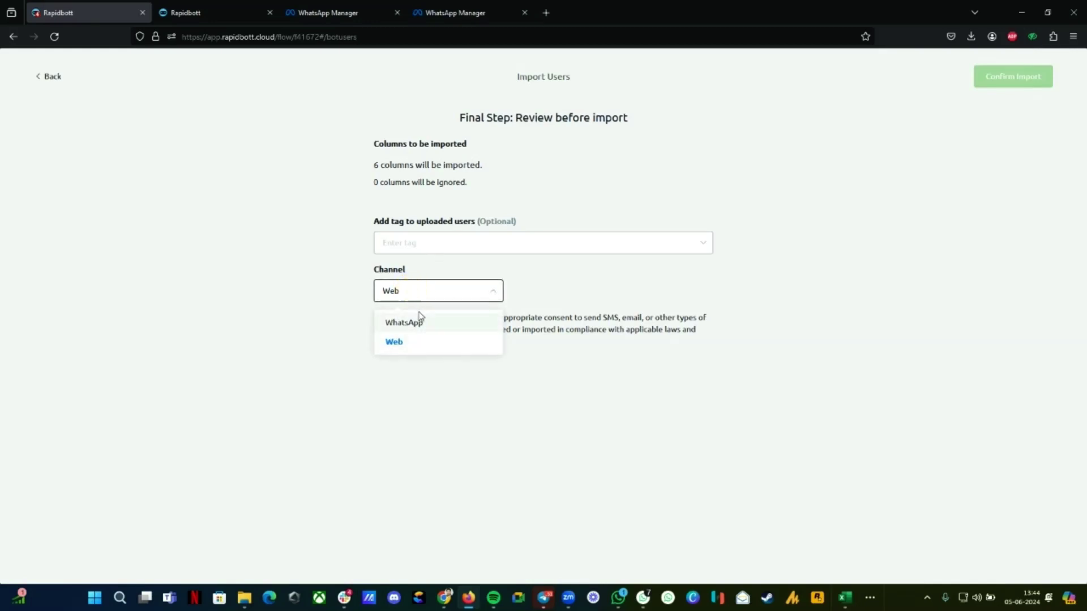
left_click(408, 321)
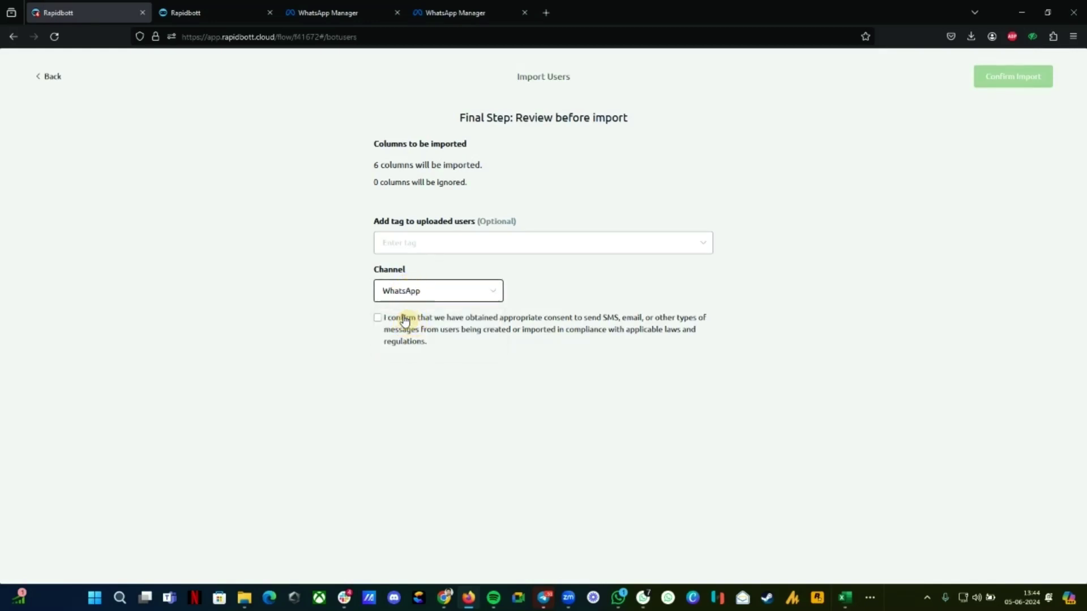
- Look through the available tags for the uploaded users and leave the tag unset
left_click(412, 250)
left_click_drag(374, 221, 490, 215)
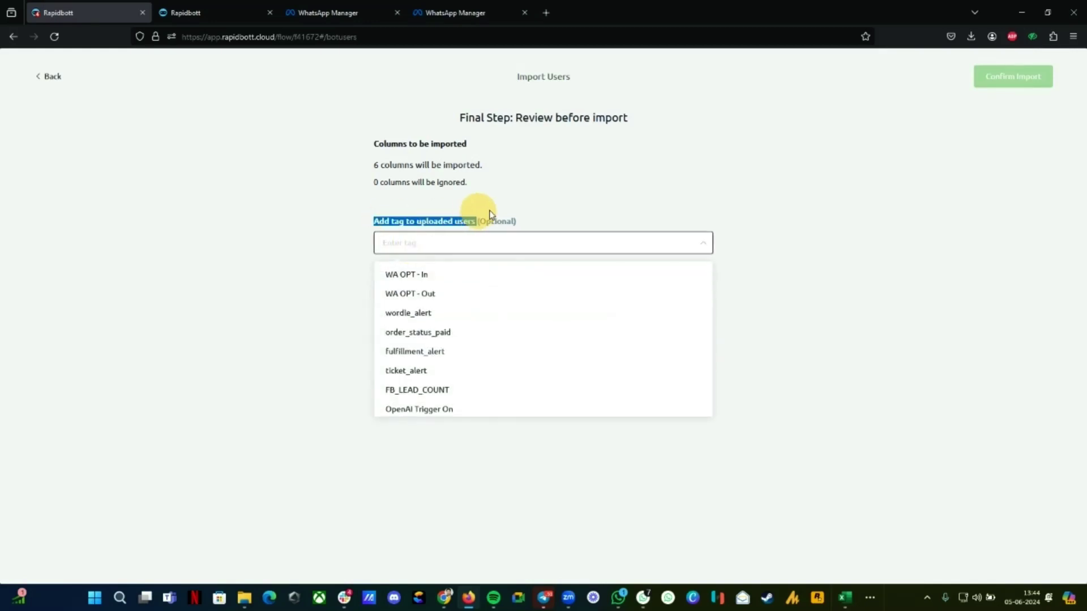
left_click(407, 242)
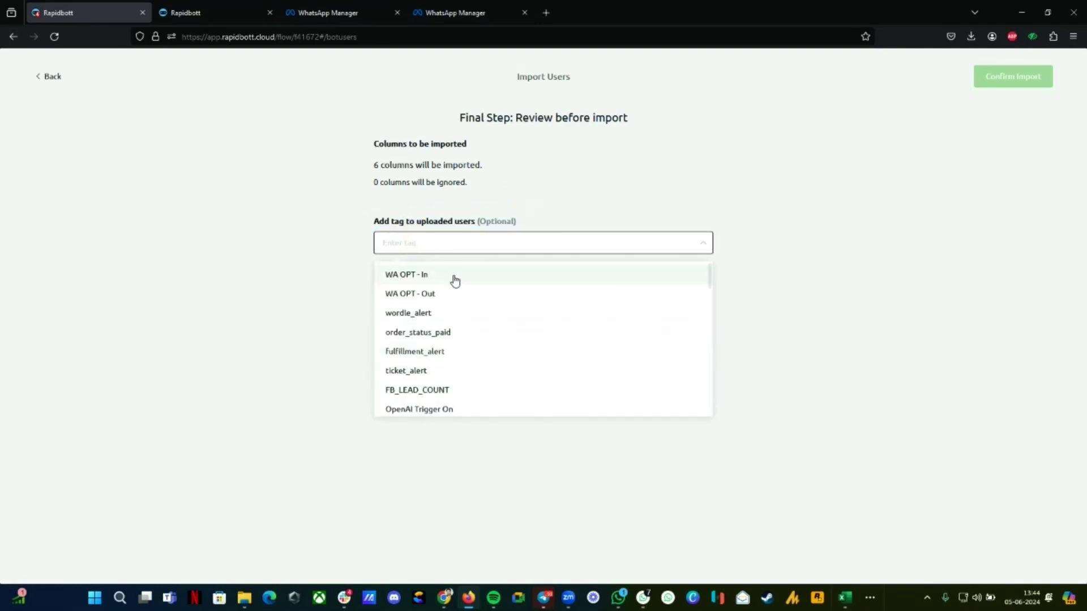
scroll(430, 343, "down", 2)
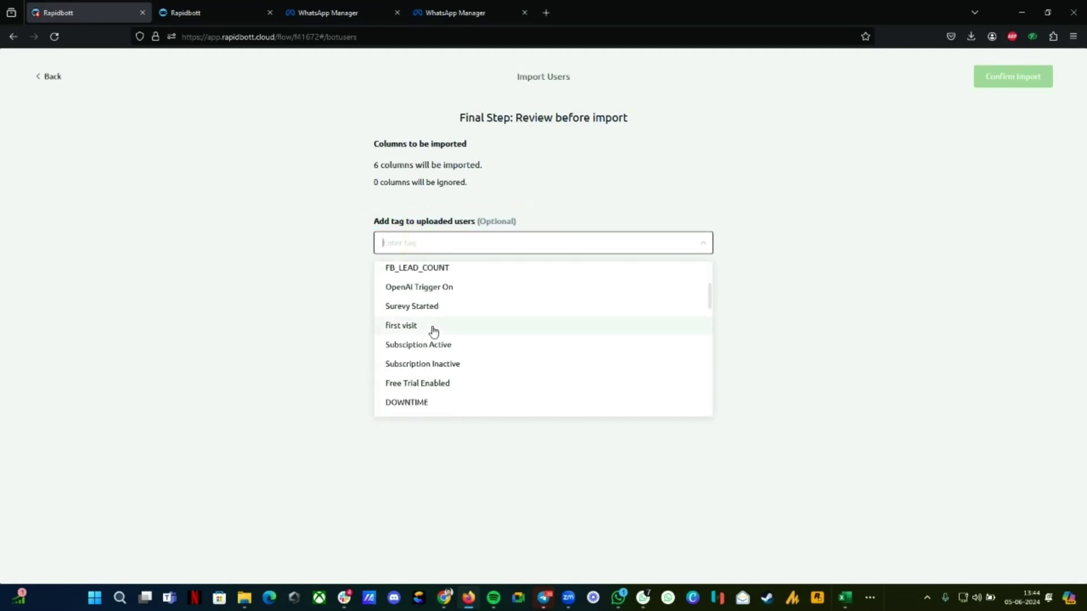
left_click(901, 281)
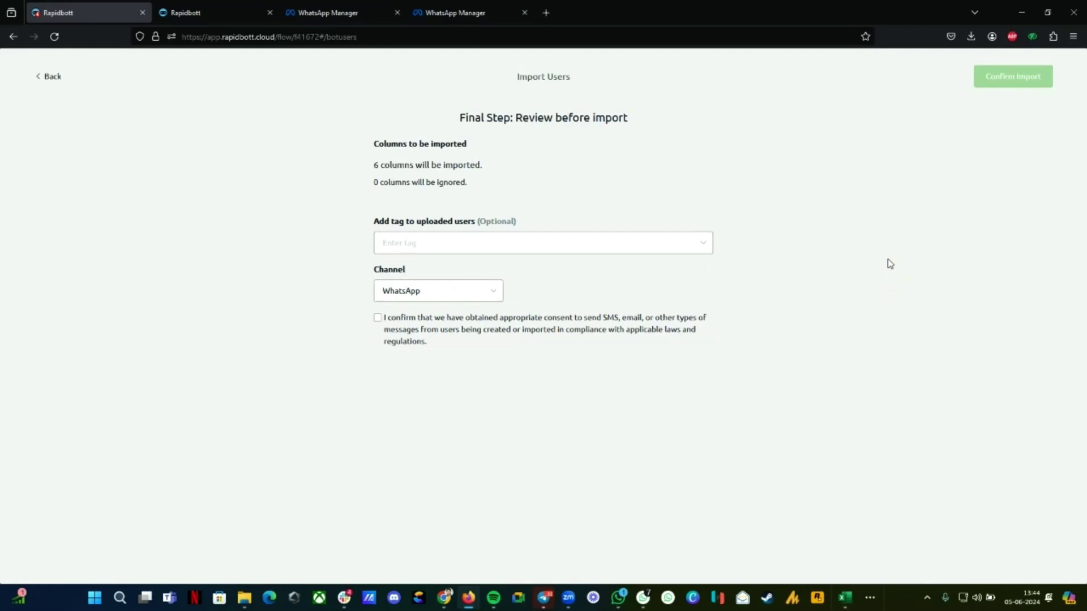
- Accept the messaging consent statement, and back out of the import to the contacts list without confirming it
left_click(378, 317)
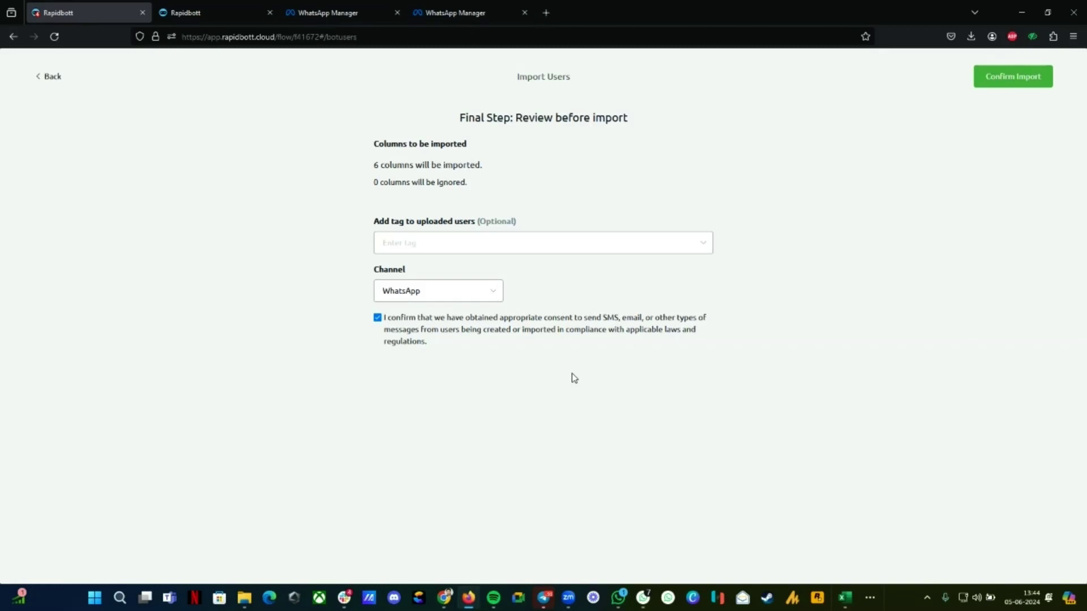
left_click(49, 72)
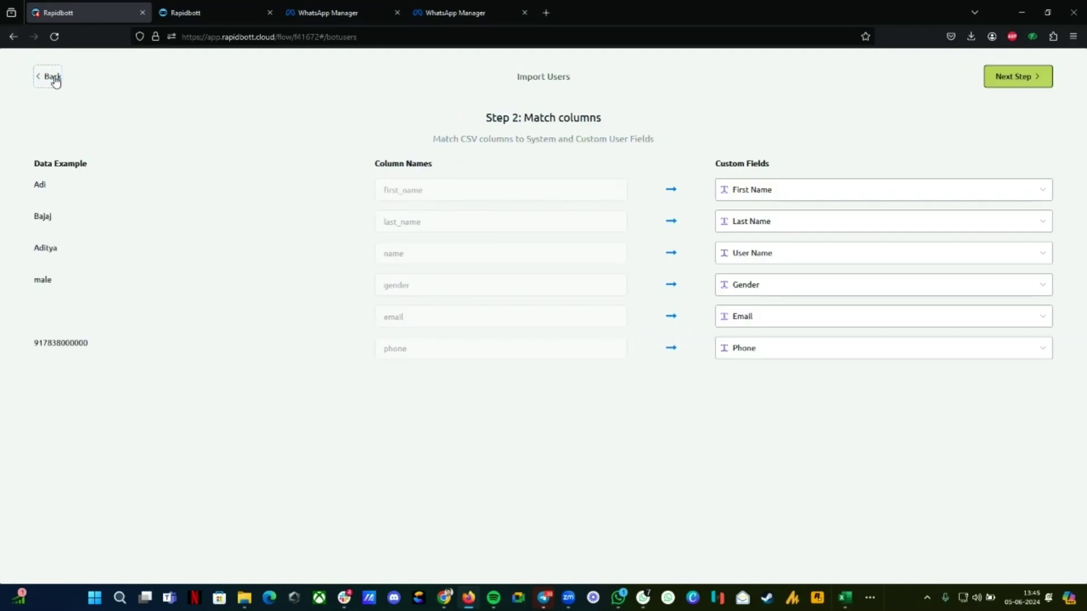
left_click(51, 77)
left_click(52, 79)
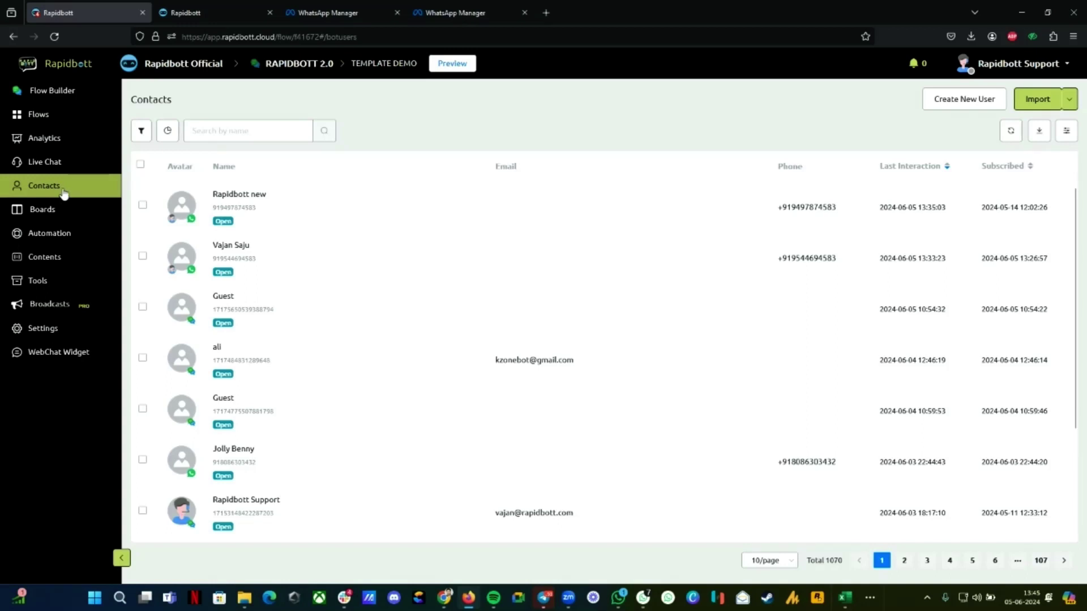
- Open the broadcasts list, view the types offered for a new broadcast, and close the type selection
left_click(49, 307)
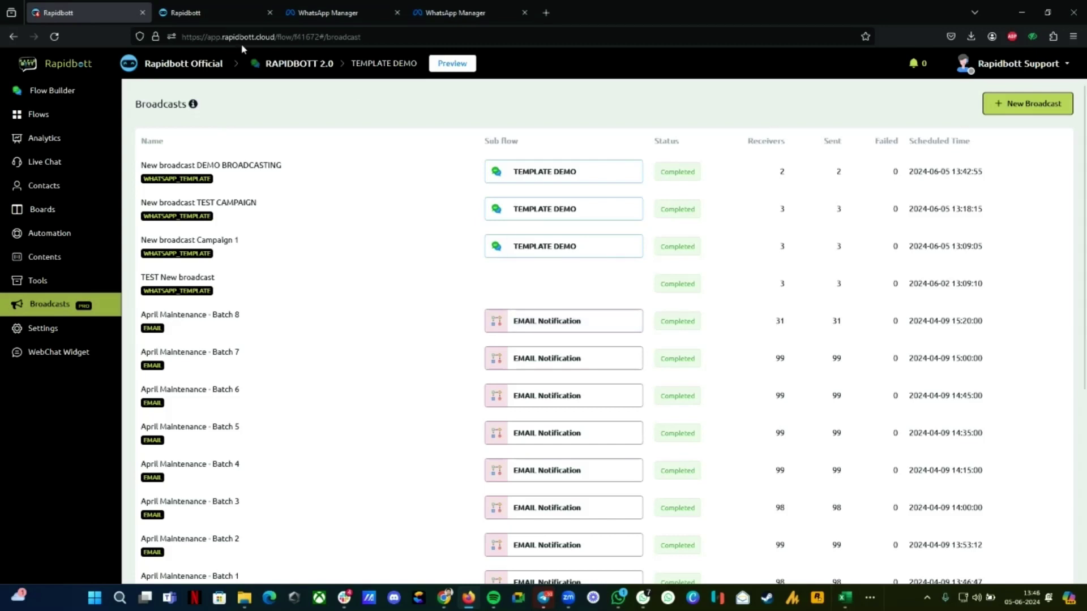
left_click(1013, 104)
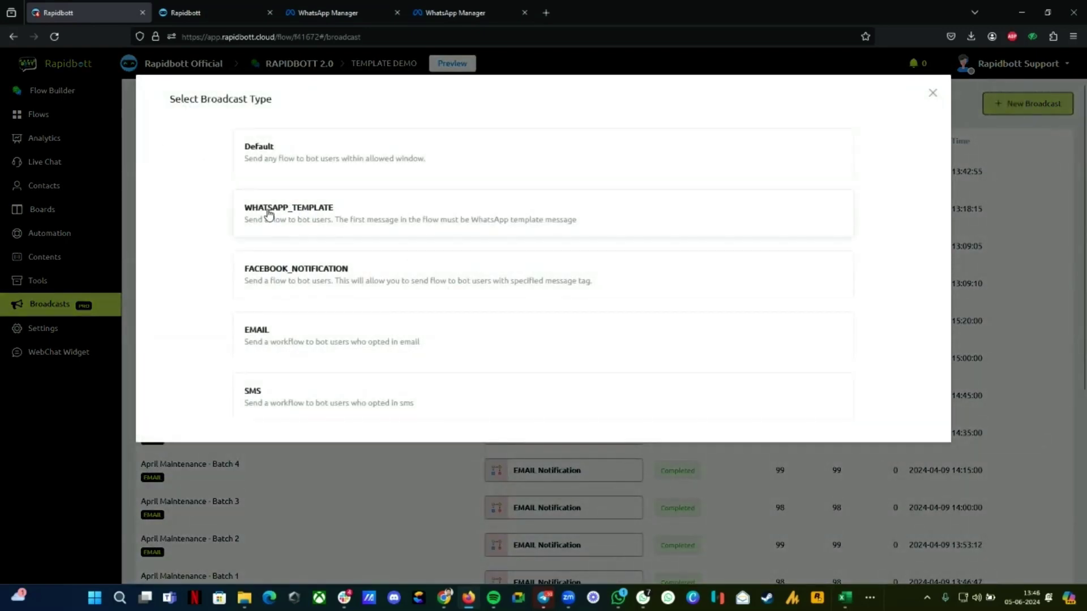
left_click(932, 93)
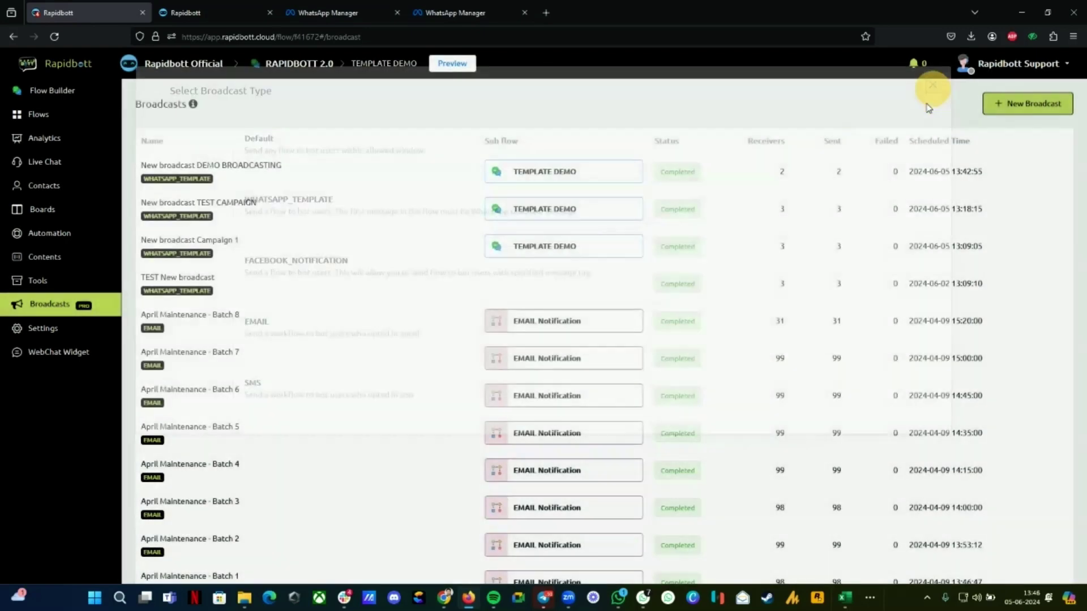